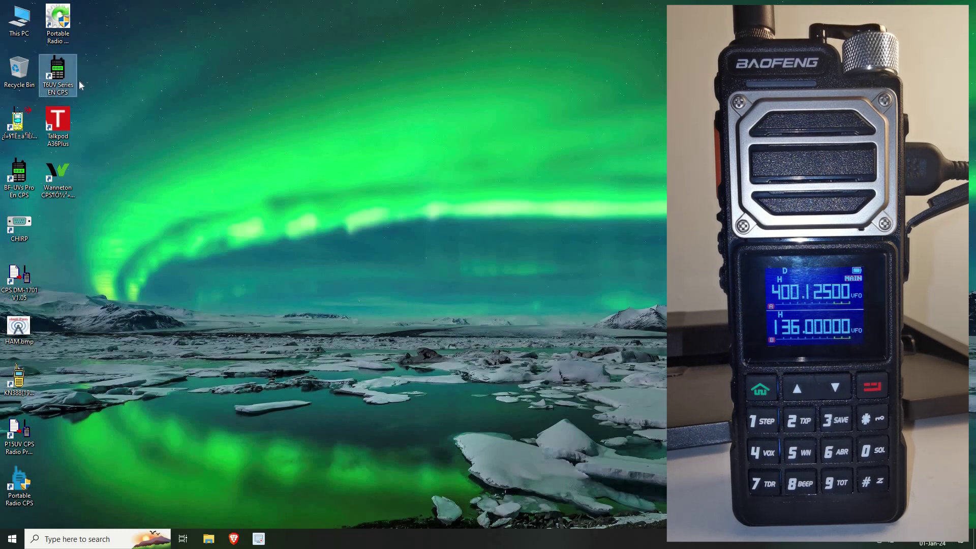
# Step: Open the T6UV Series EN CPS programming software and set its communication port to COM3
pyautogui.doubleClick(56, 70)
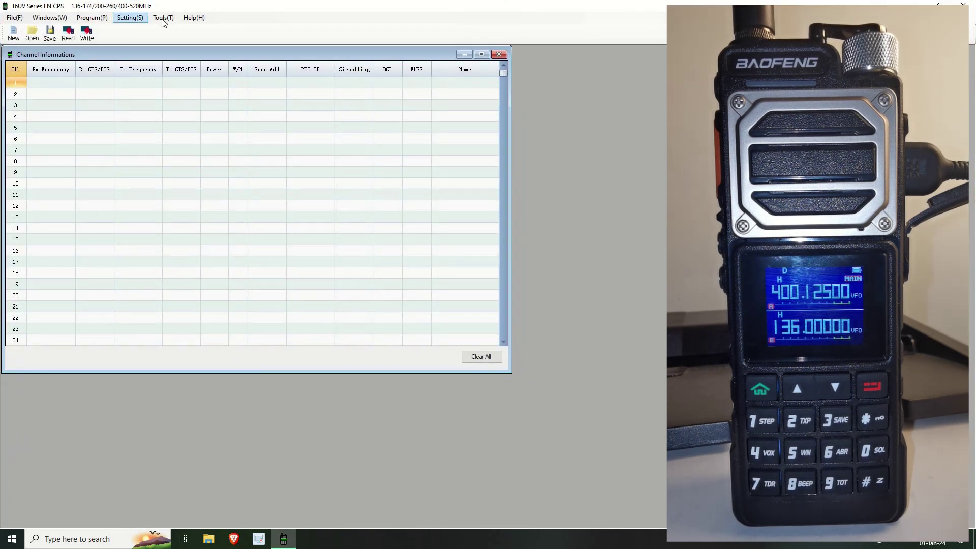
pyautogui.click(163, 20)
pyautogui.moveTo(136, 21)
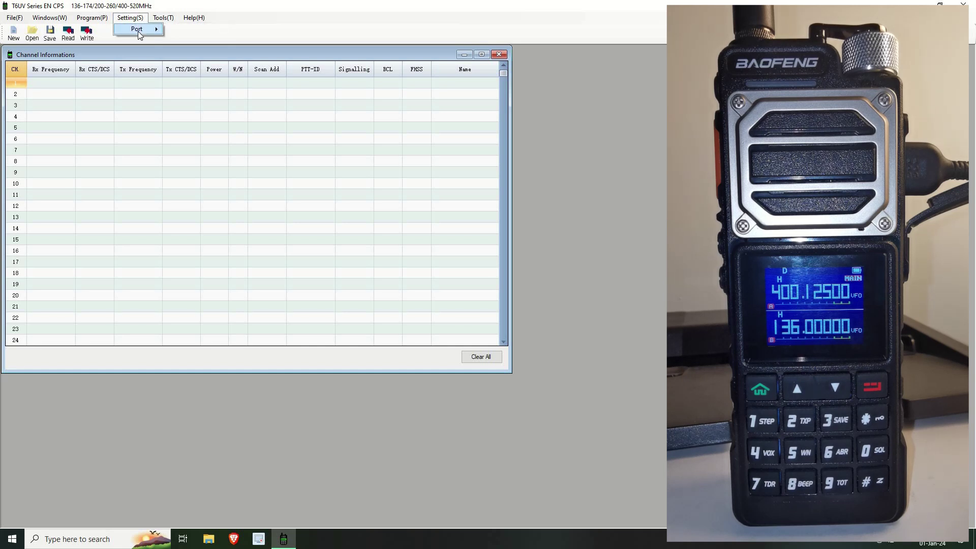
pyautogui.click(216, 32)
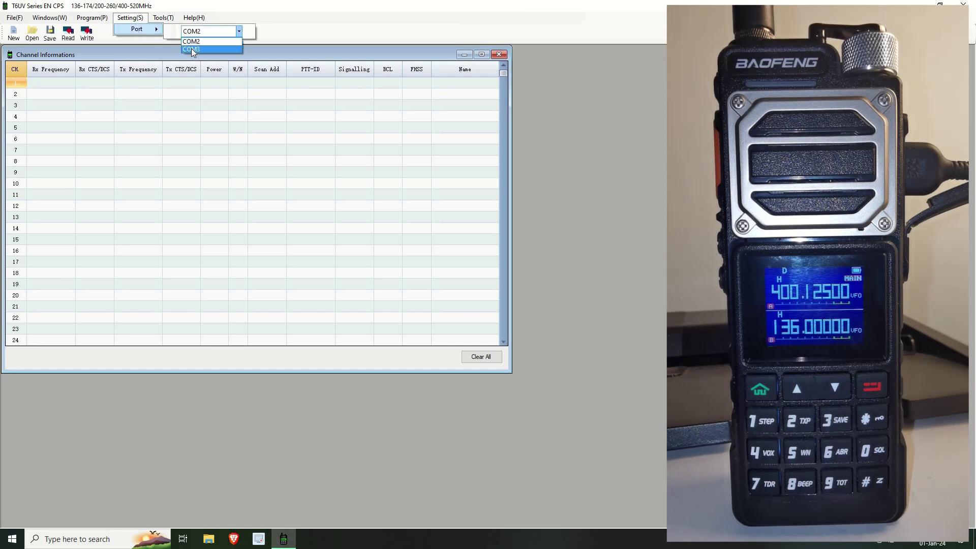
pyautogui.click(193, 49)
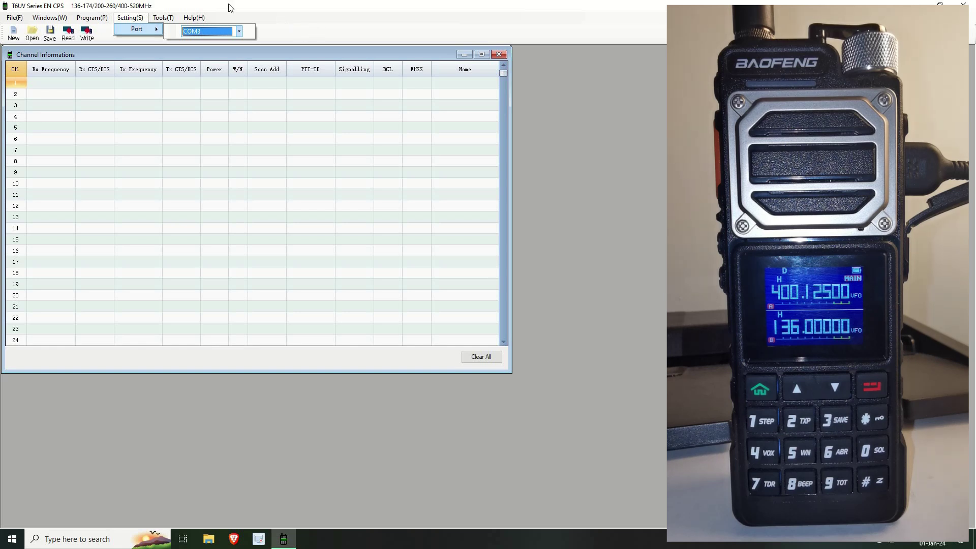
pyautogui.click(94, 41)
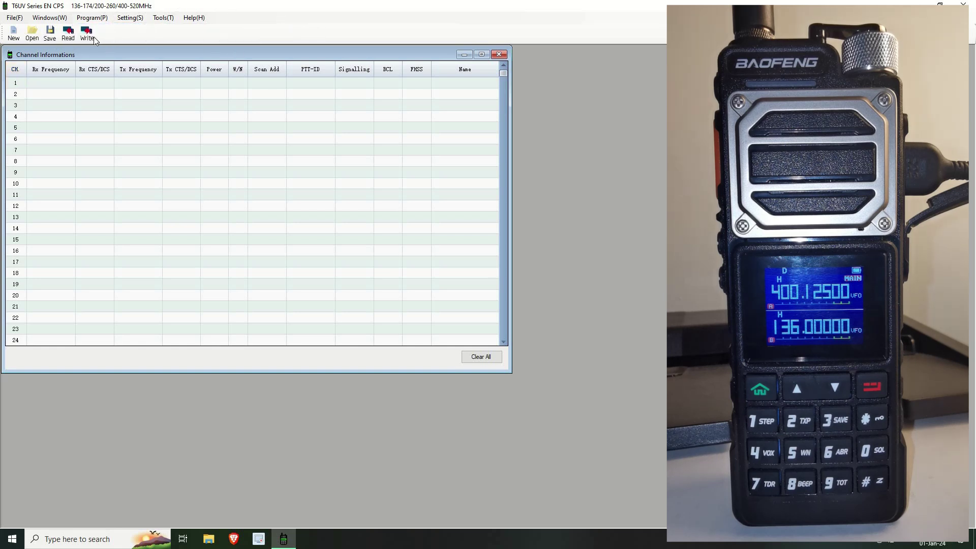
# Step: Read the current configuration from the connected radio into the programming software
pyautogui.click(68, 35)
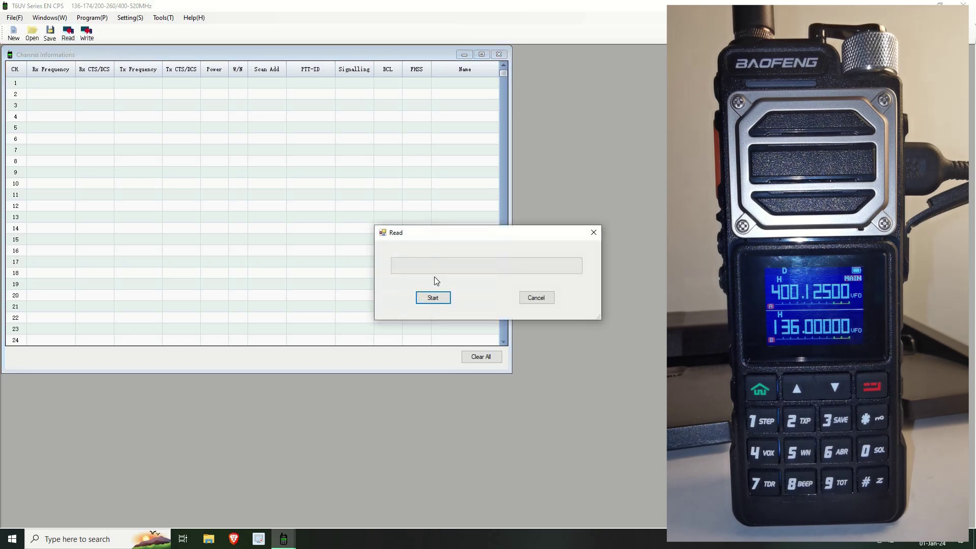
pyautogui.click(434, 298)
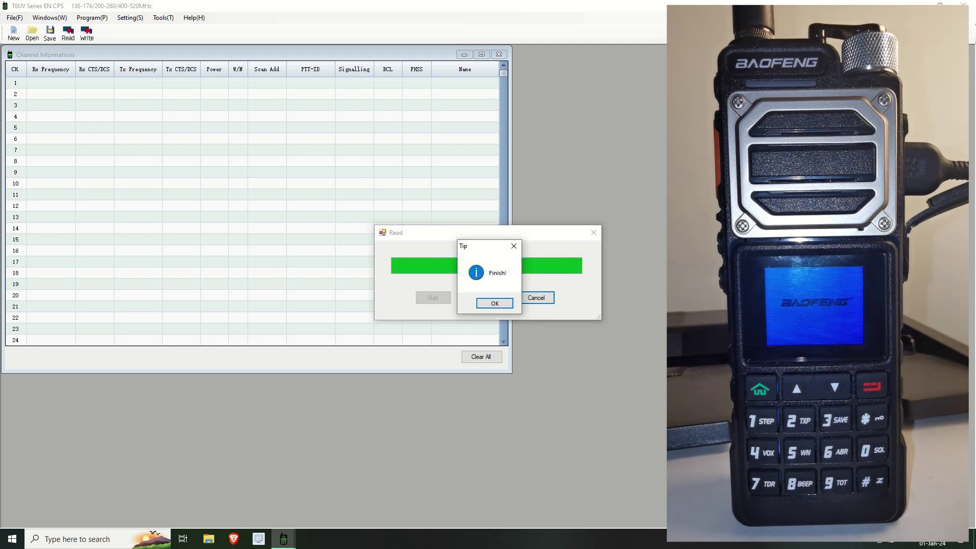
pyautogui.click(493, 304)
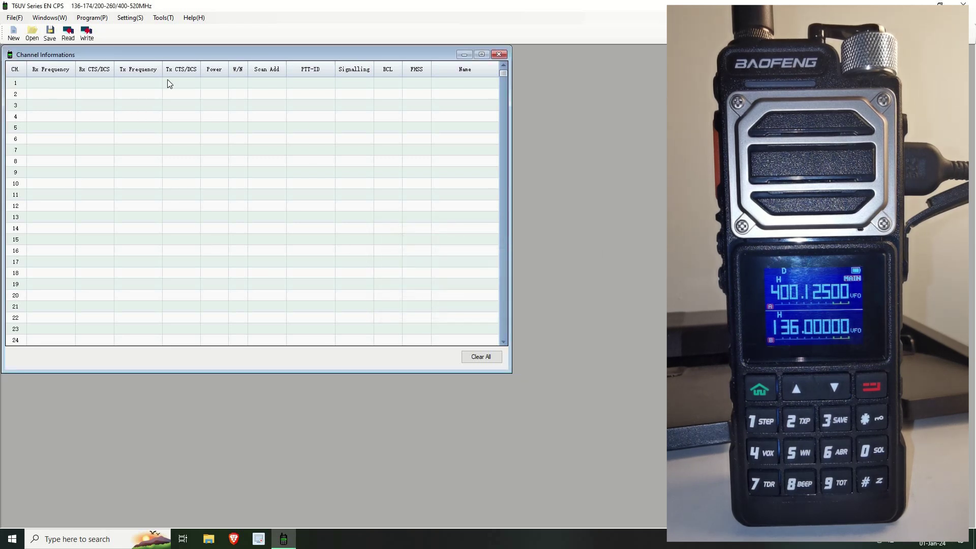
# Step: Examine the VFO Mode and Function settings read from the radio, and close both windows
pyautogui.click(51, 18)
pyautogui.click(55, 40)
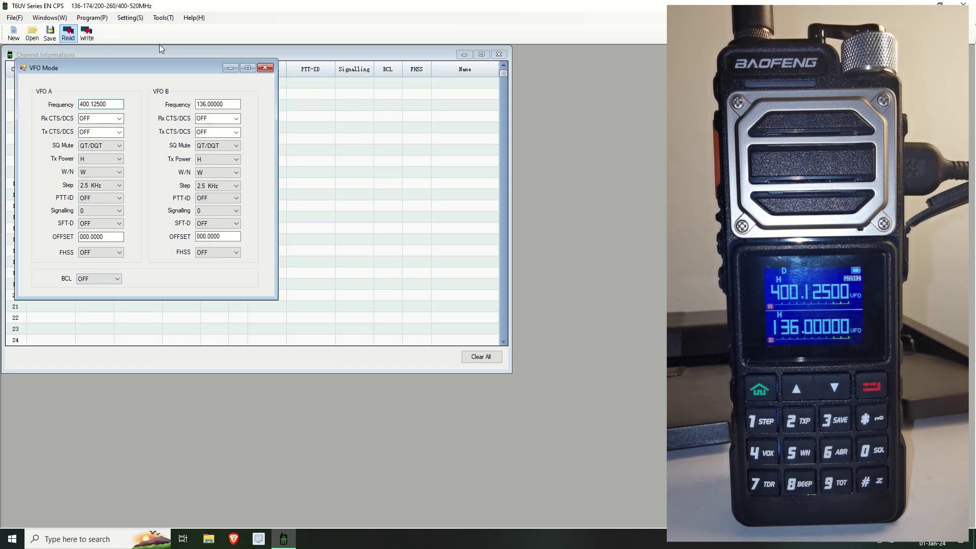
pyautogui.click(52, 18)
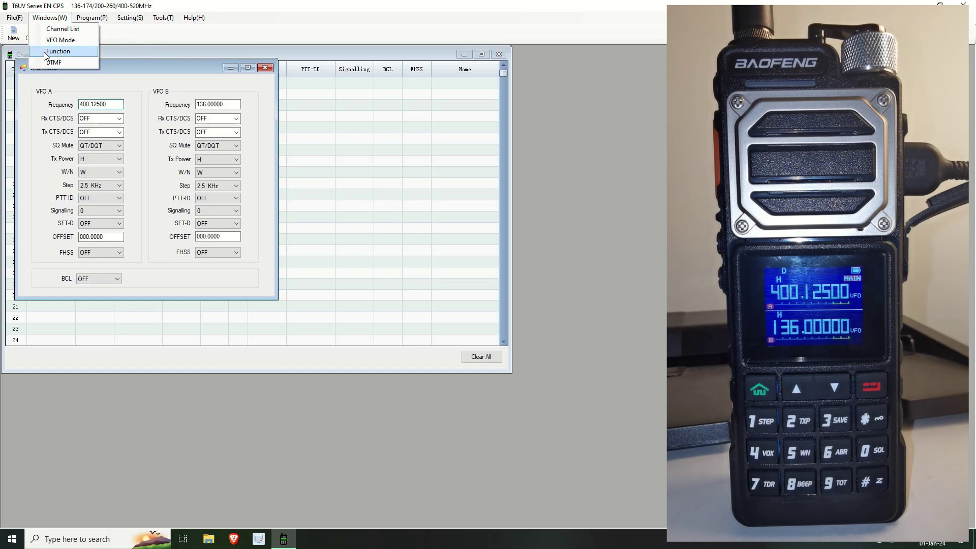
pyautogui.click(46, 54)
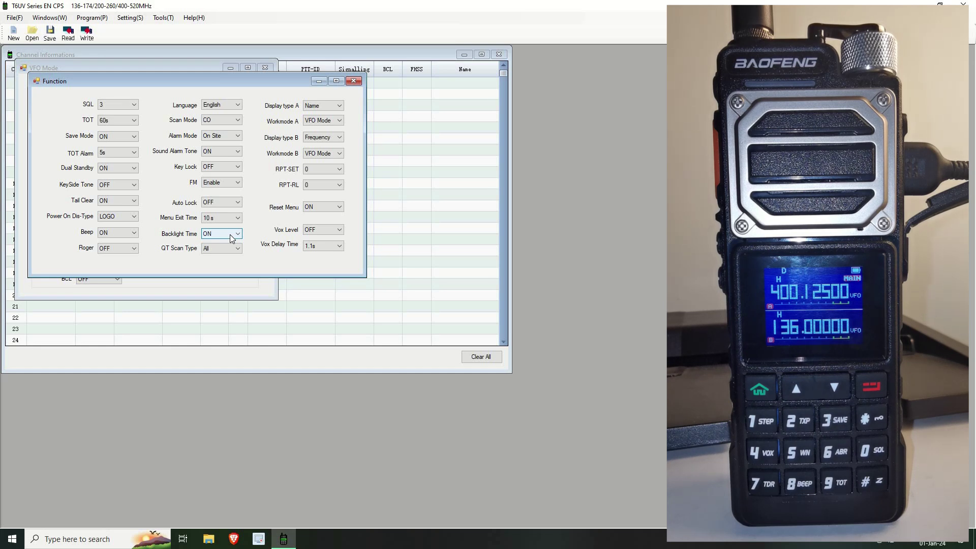
pyautogui.click(353, 80)
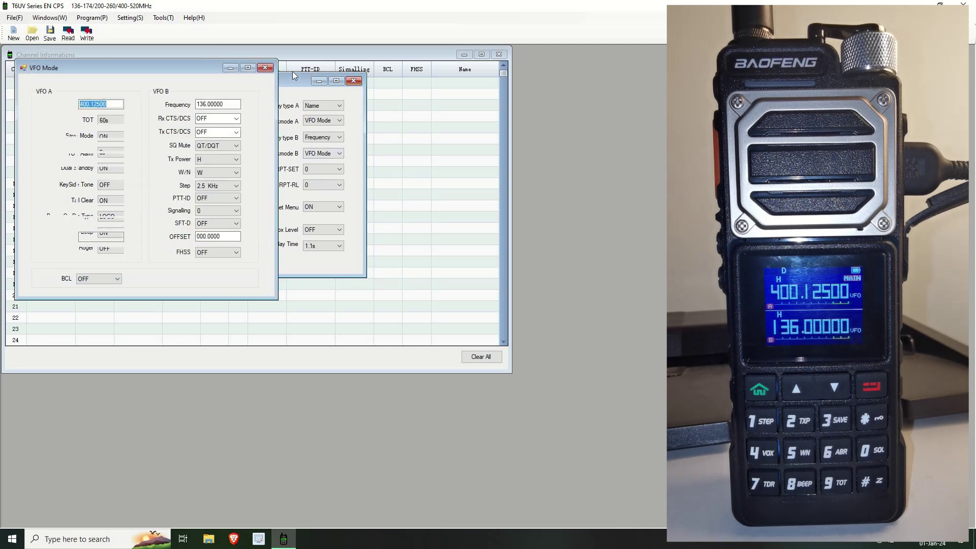
pyautogui.click(266, 68)
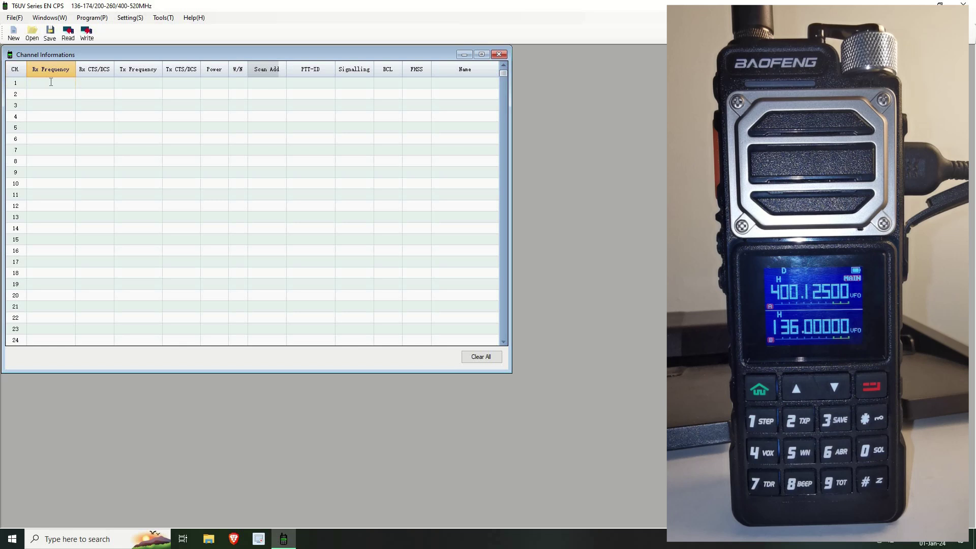
# Step: Enter channel 1 with receive frequency 147.625, Rx CTS/DCS tone 69.3 and Tx CTS/DCS tone 88.5
pyautogui.write('147.625')
pyautogui.click(102, 82)
pyautogui.click(109, 83)
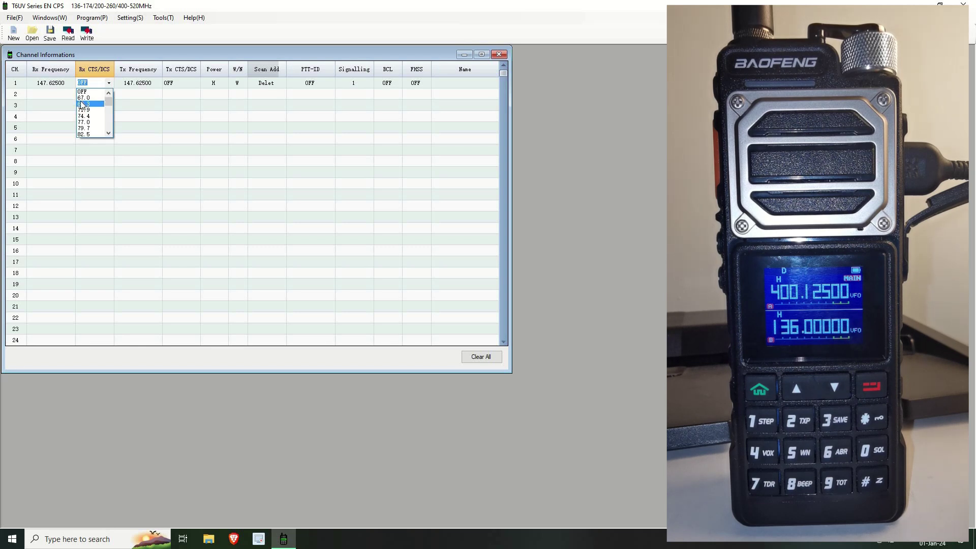
pyautogui.click(94, 105)
pyautogui.click(193, 83)
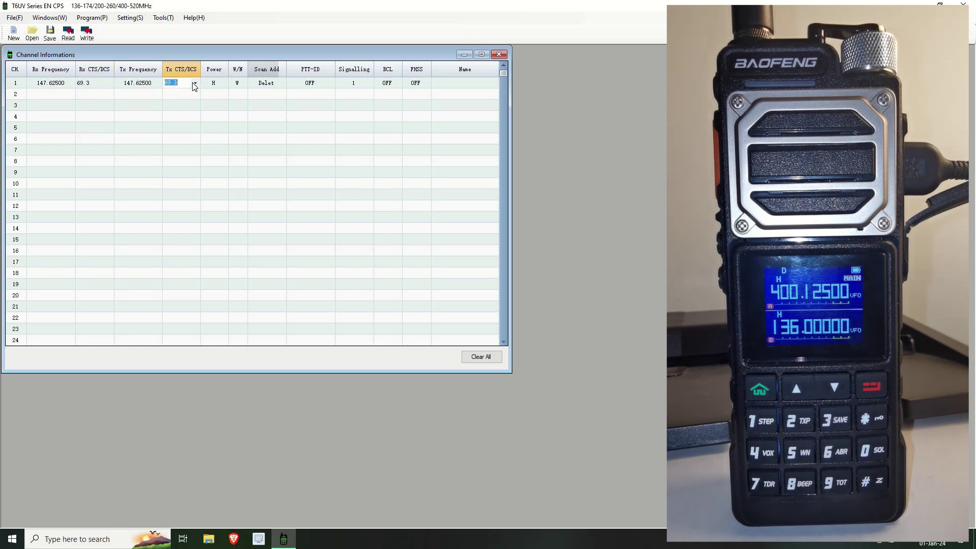
pyautogui.click(195, 83)
pyautogui.click(177, 116)
pyautogui.click(284, 170)
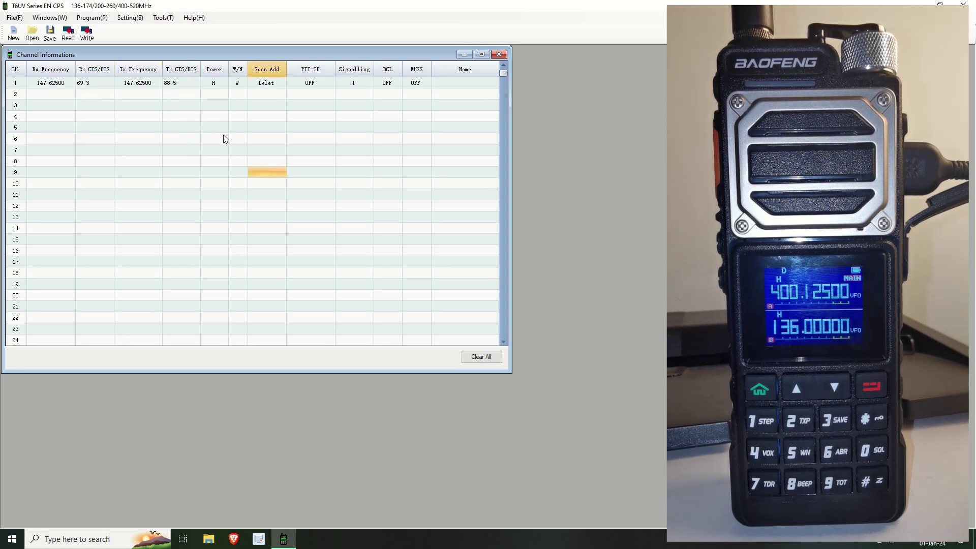
# Step: Examine the Power, W/N, Scan Add and PTT-ID choices of channel 1, picking H for power
pyautogui.click(218, 83)
pyautogui.click(224, 82)
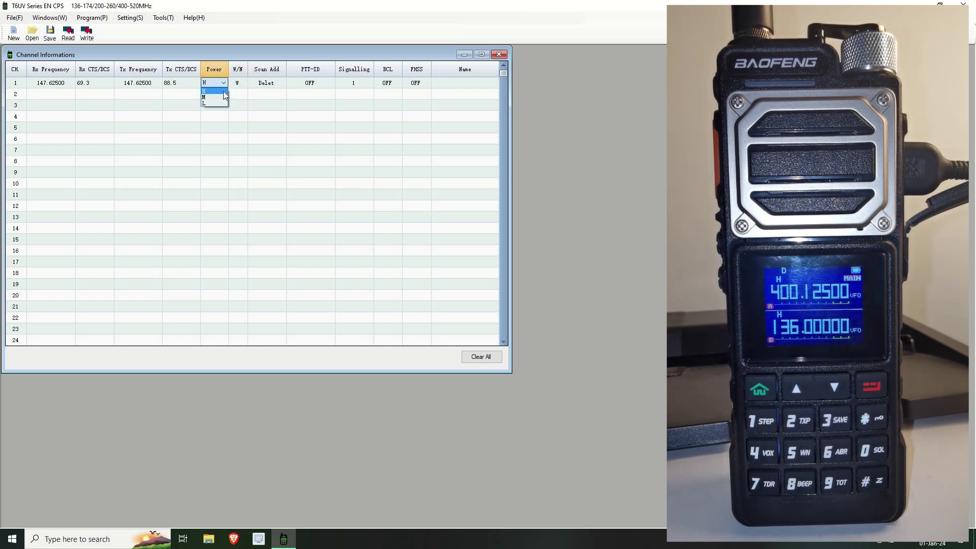
pyautogui.click(204, 91)
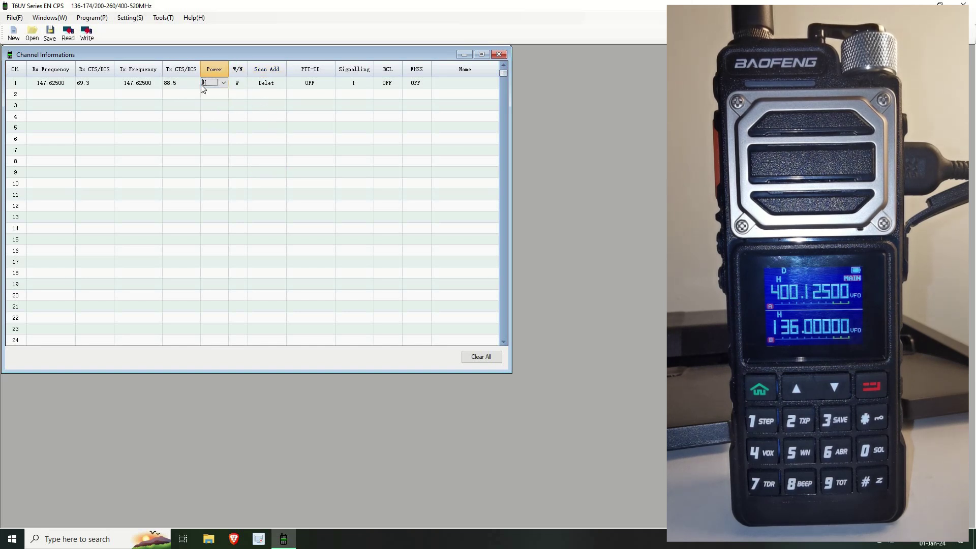
pyautogui.click(246, 92)
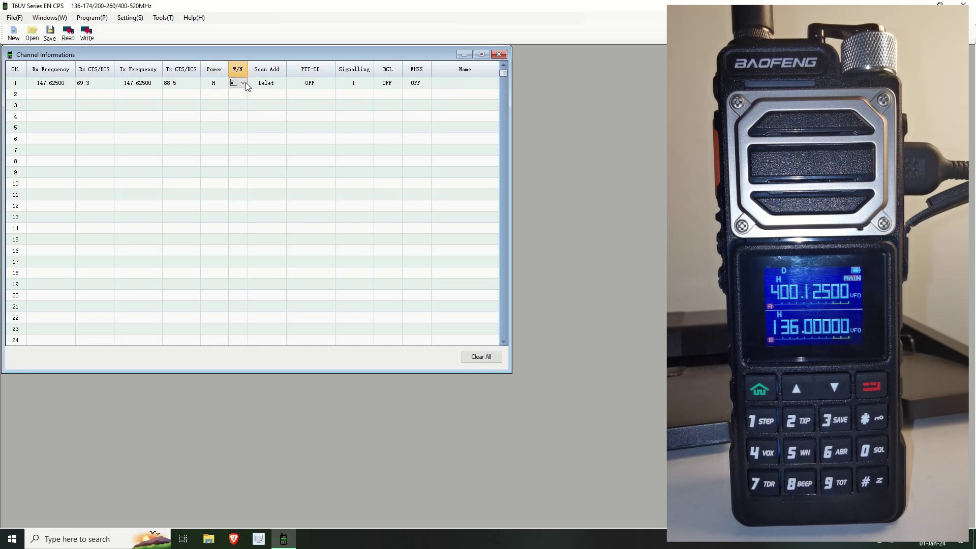
pyautogui.click(246, 83)
pyautogui.click(273, 93)
pyautogui.click(278, 86)
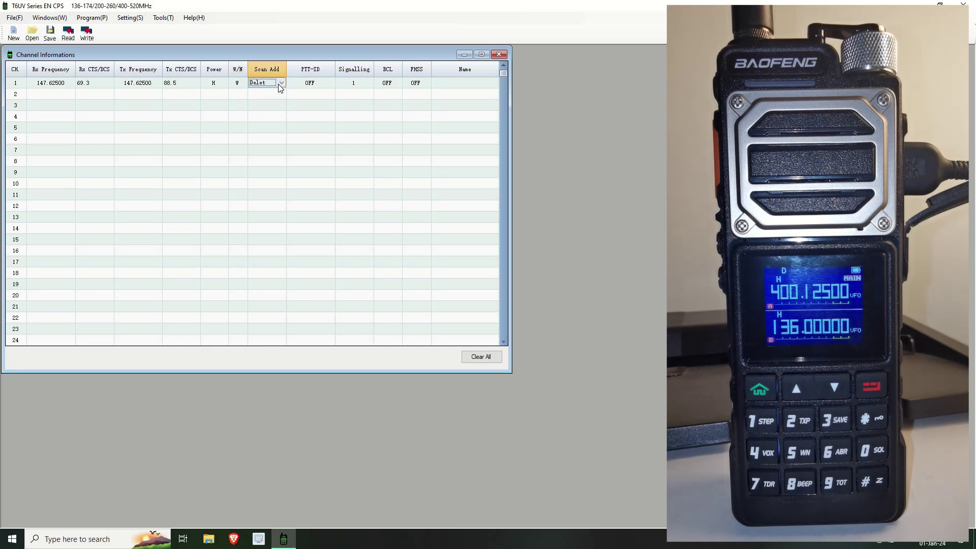
pyautogui.click(279, 84)
pyautogui.click(311, 126)
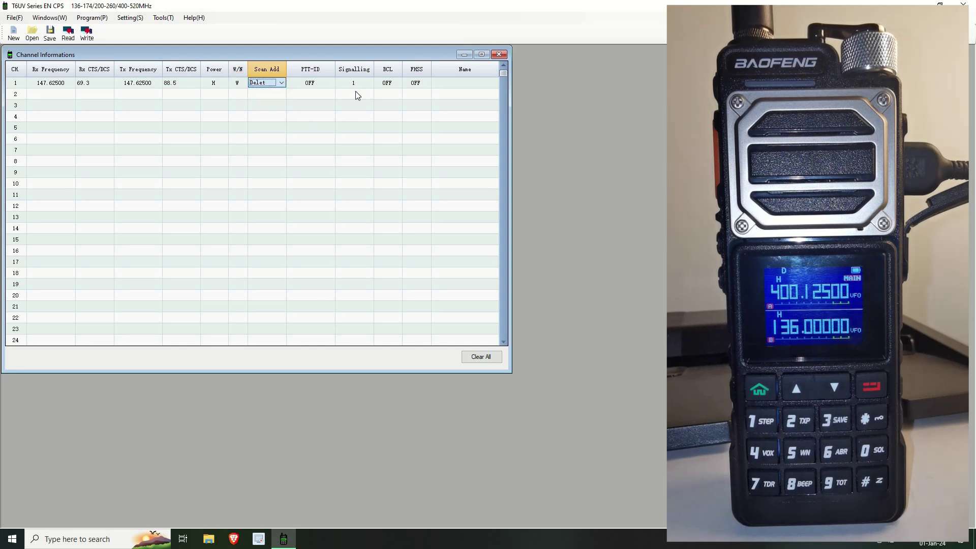
pyautogui.click(327, 83)
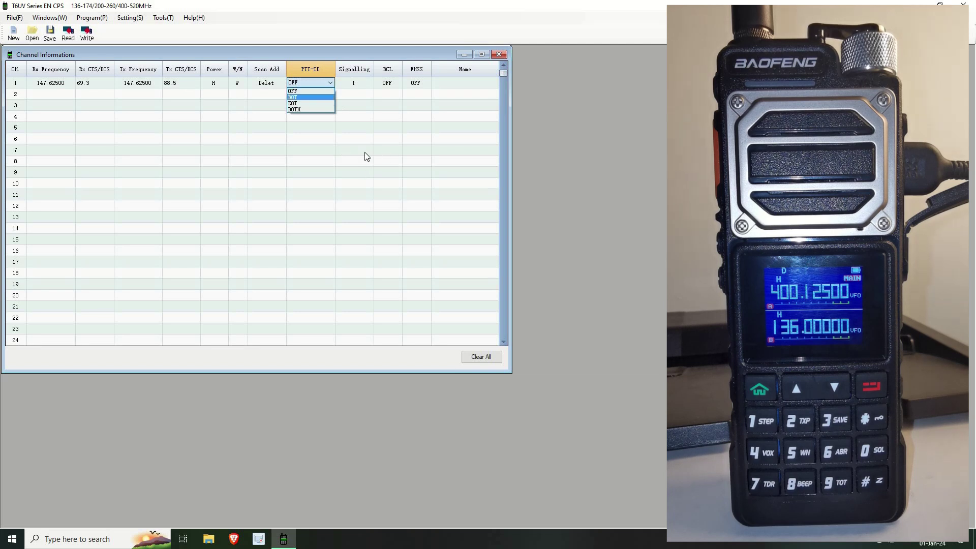
pyautogui.click(416, 84)
# Step: Name channel 1 "test"
pyautogui.click(465, 83)
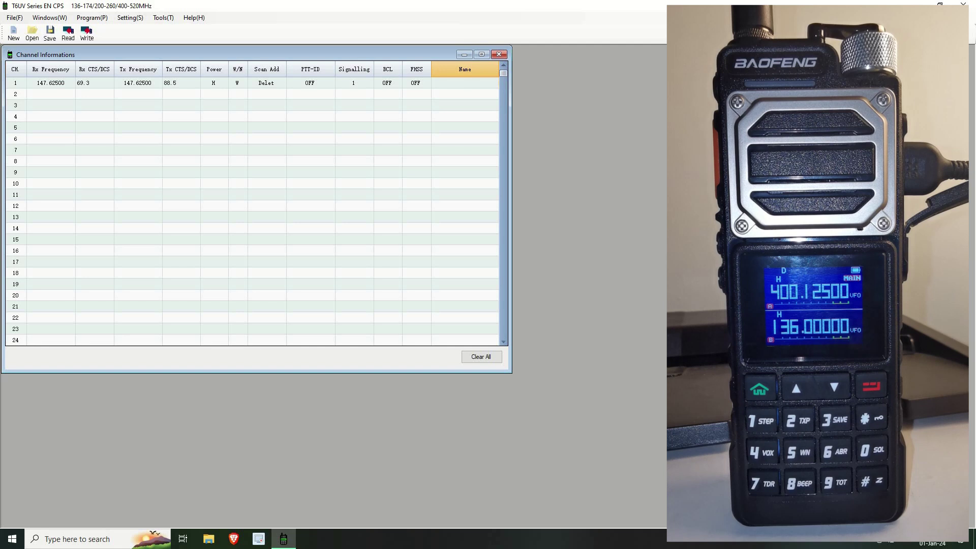
pyautogui.write('test')
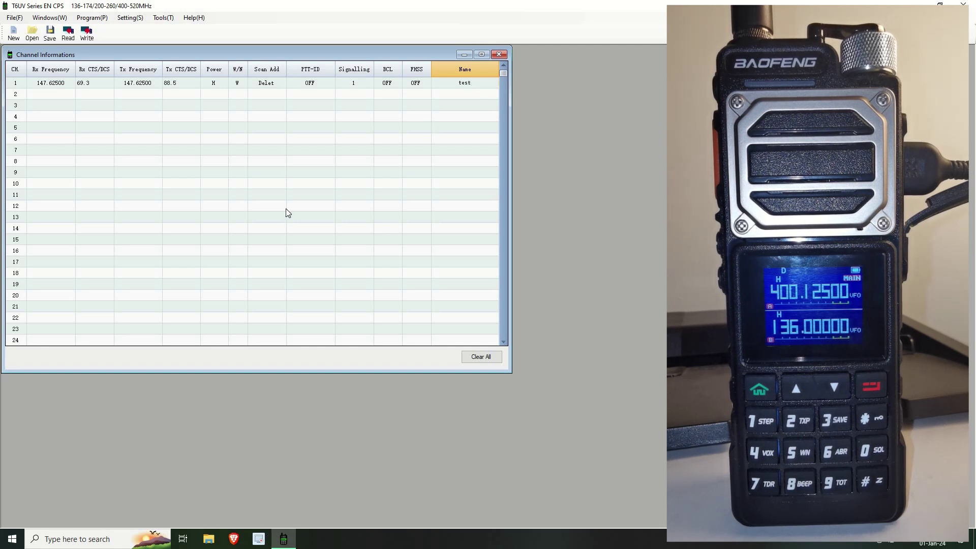
pyautogui.click(175, 128)
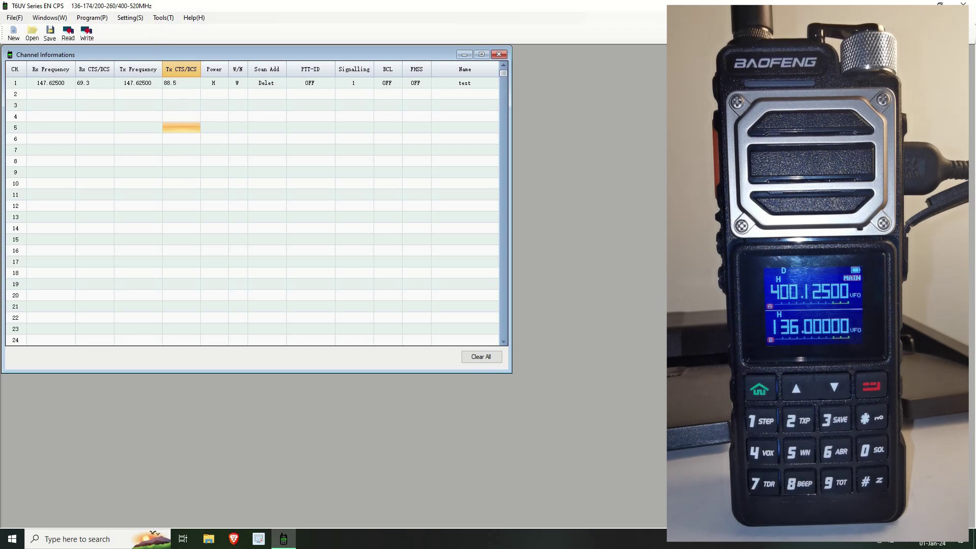
# Step: Close the T6UV programming software, switch to CHIRP and check its version information
pyautogui.click(962, 4)
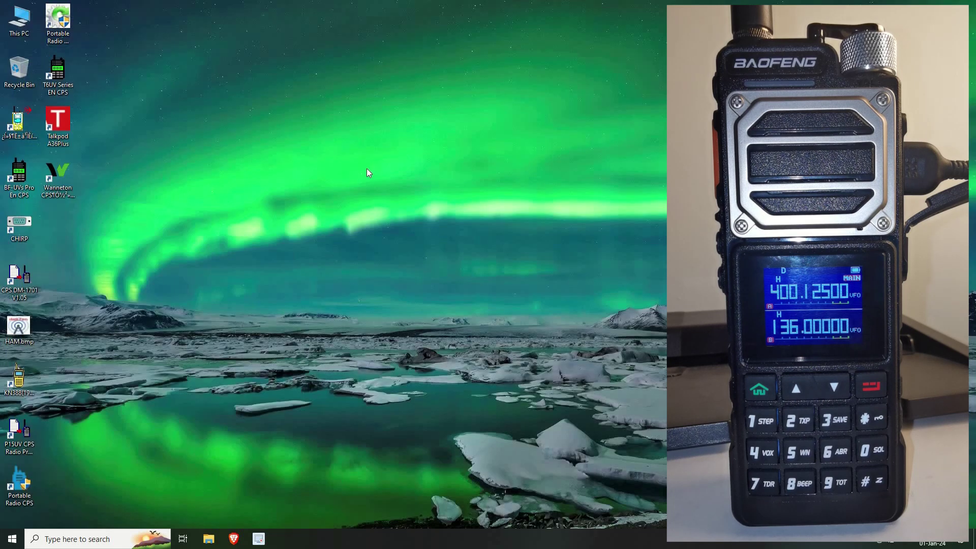
pyautogui.doubleClick(20, 226)
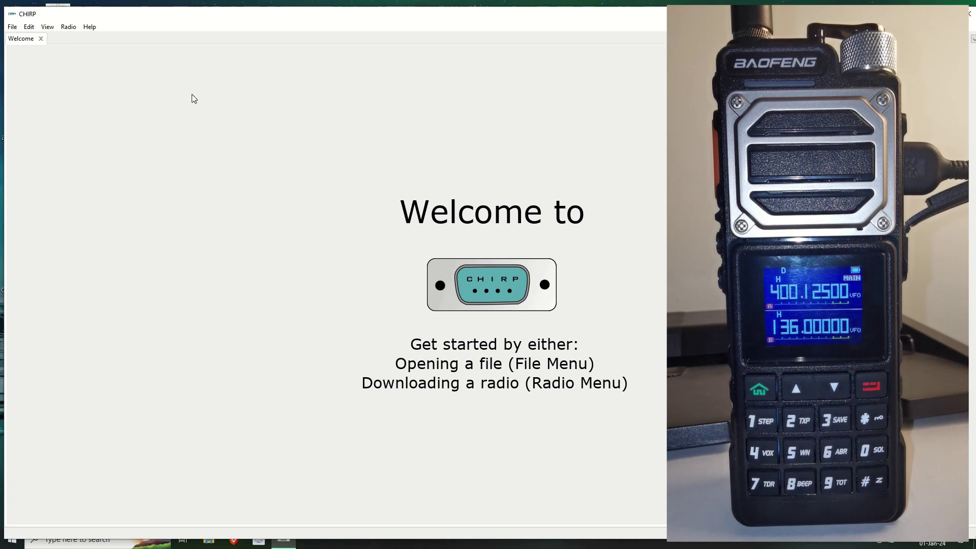
pyautogui.click(93, 30)
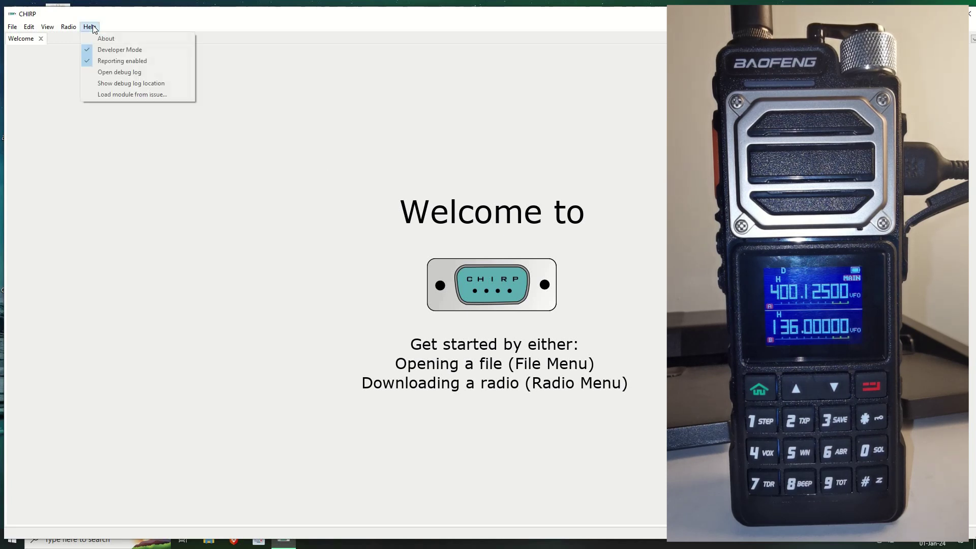
pyautogui.moveTo(79, 30)
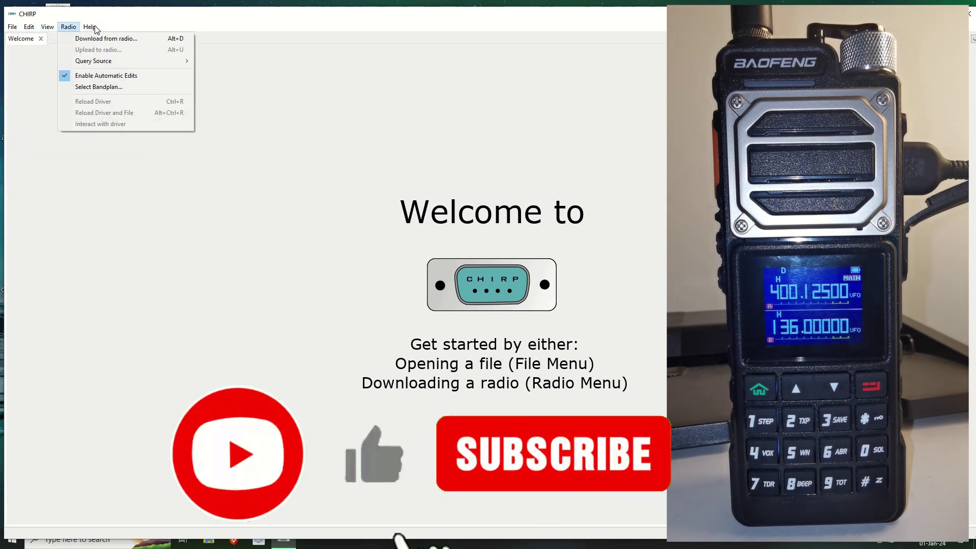
pyautogui.click(101, 38)
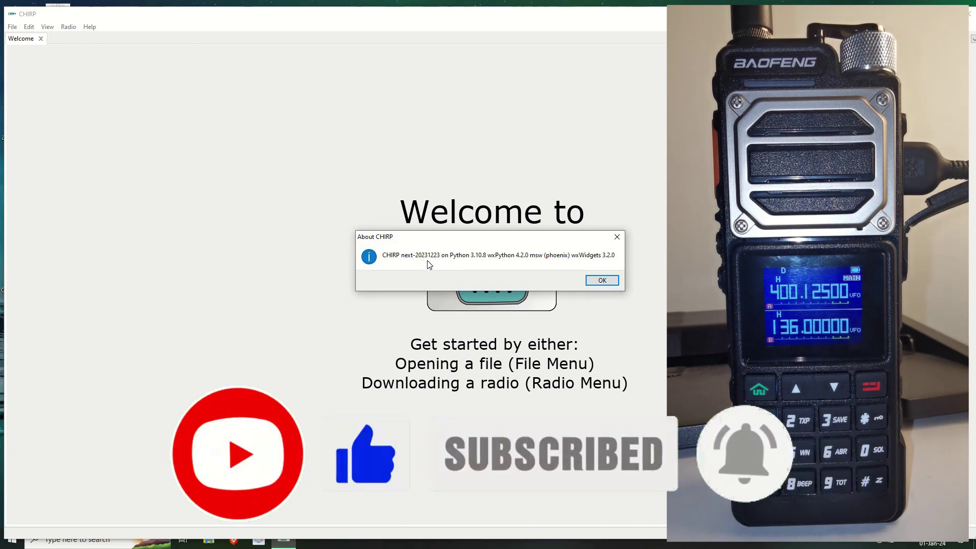
pyautogui.click(592, 279)
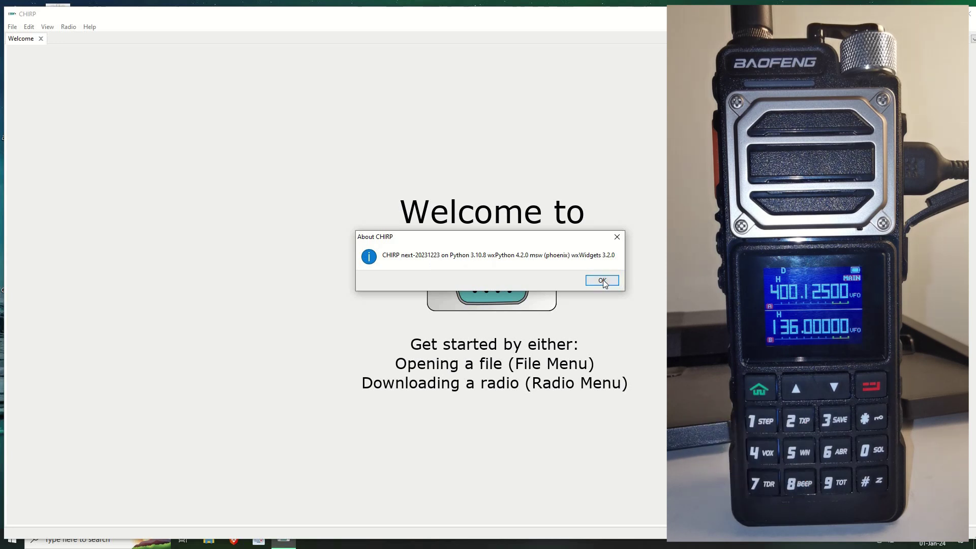
# Step: Start a download from the radio over port COM3 with Baofeng as the vendor
pyautogui.click(68, 26)
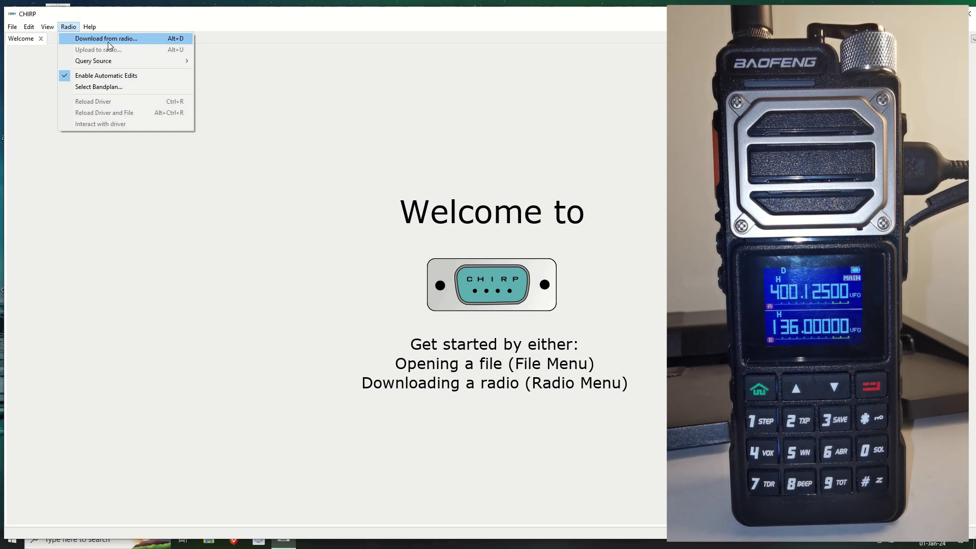
pyautogui.click(108, 39)
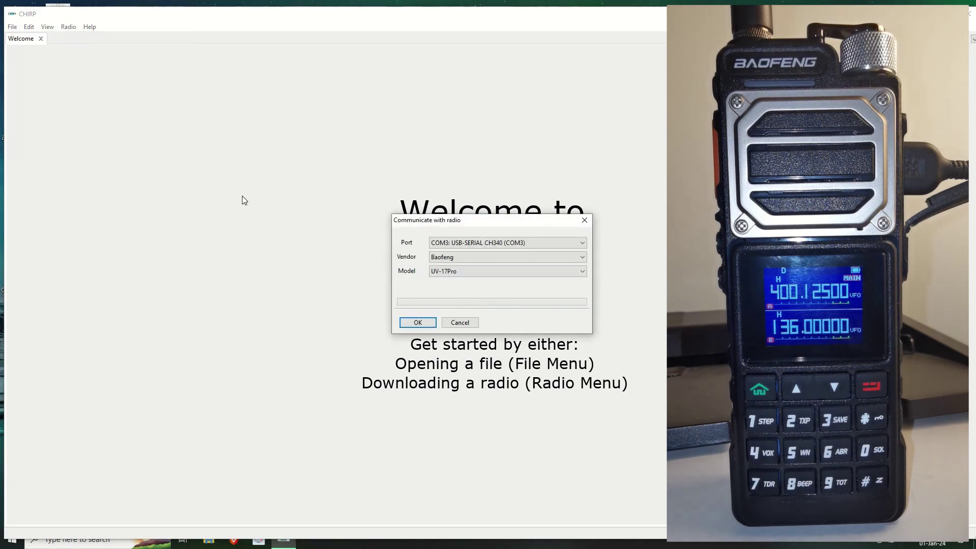
pyautogui.click(440, 276)
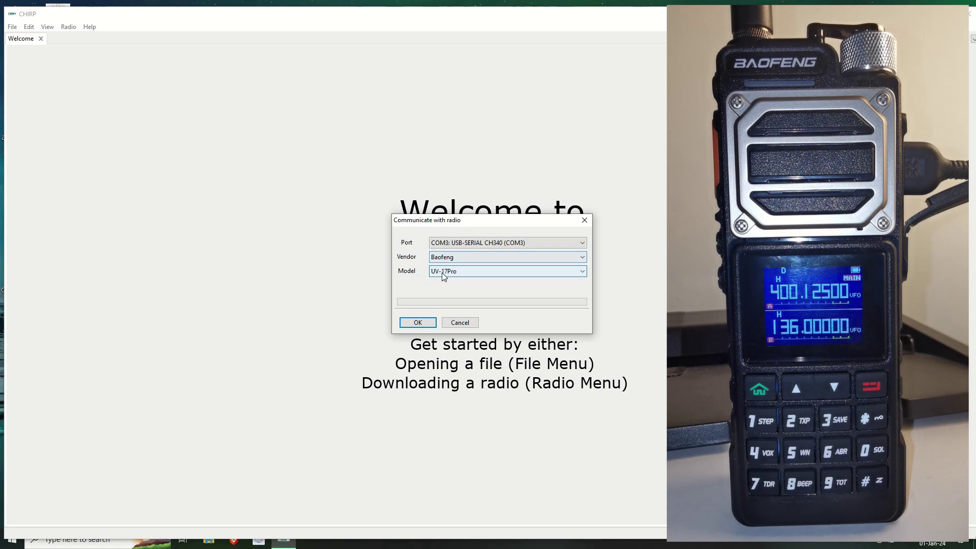
# Step: Try to download from the radio with the model set to UV-17
pyautogui.click(582, 270)
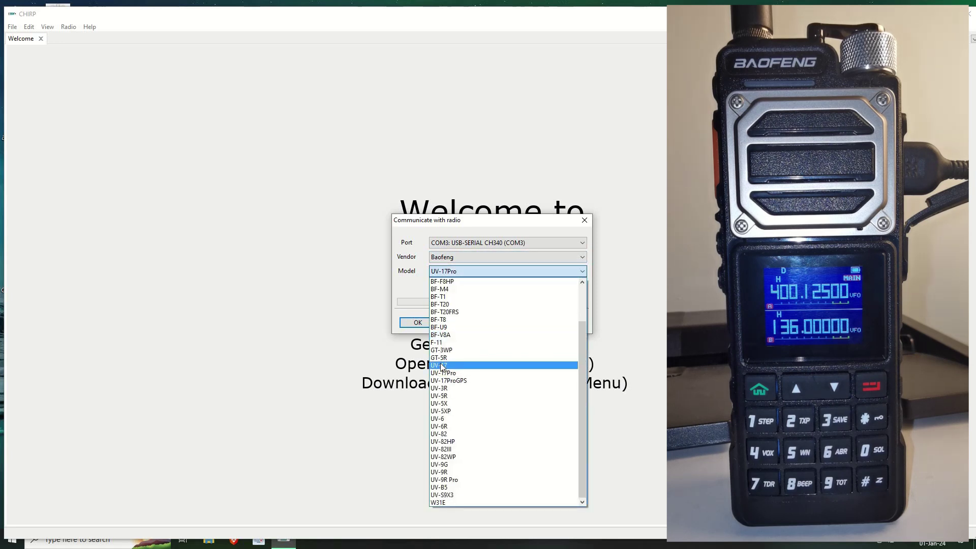
pyautogui.click(442, 365)
pyautogui.click(446, 323)
pyautogui.click(422, 322)
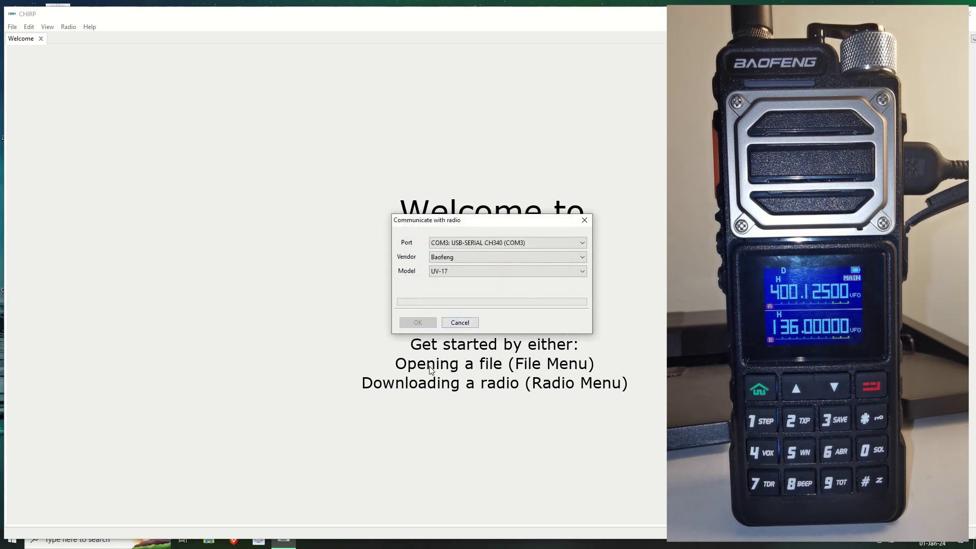
pyautogui.press('Return')
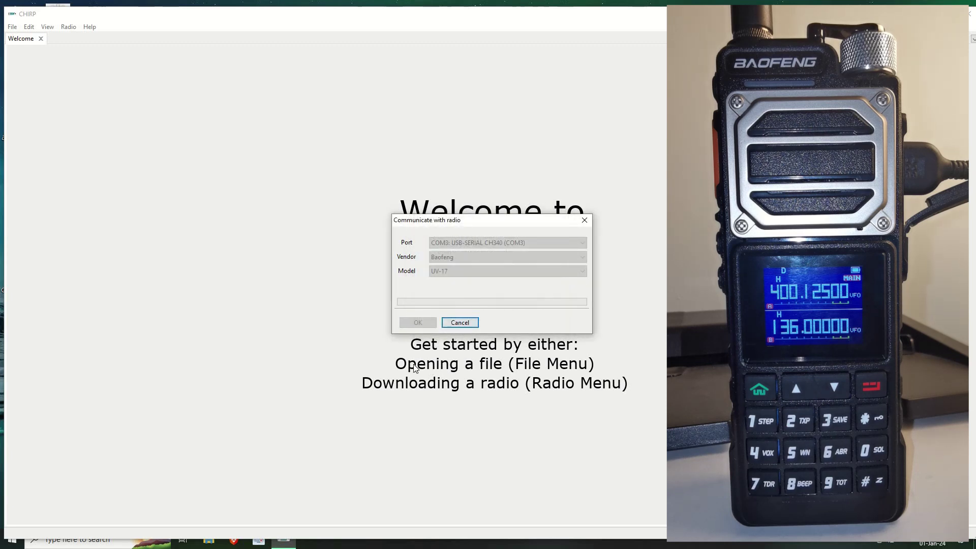
pyautogui.click(570, 280)
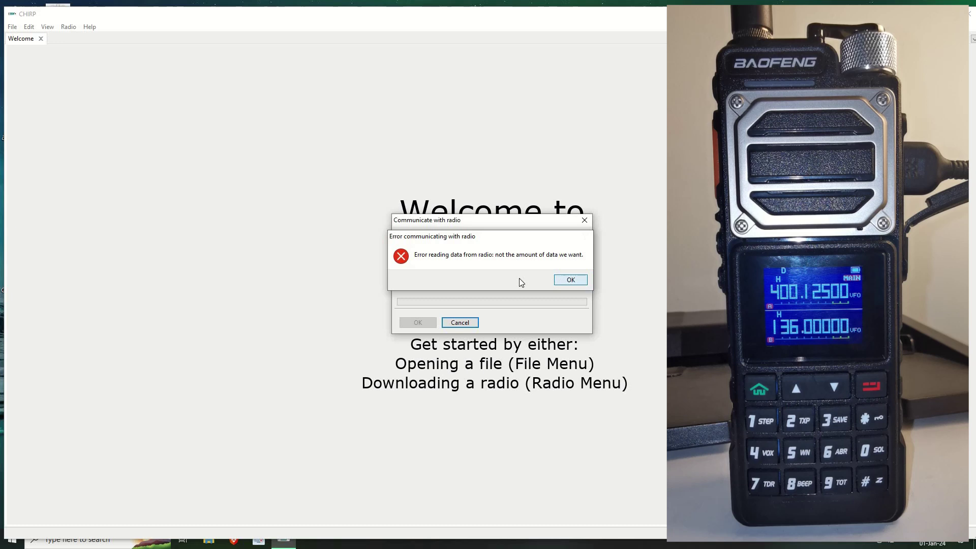
# Step: Try to download from the radio with the model set to UV-17ProGPS
pyautogui.click(496, 269)
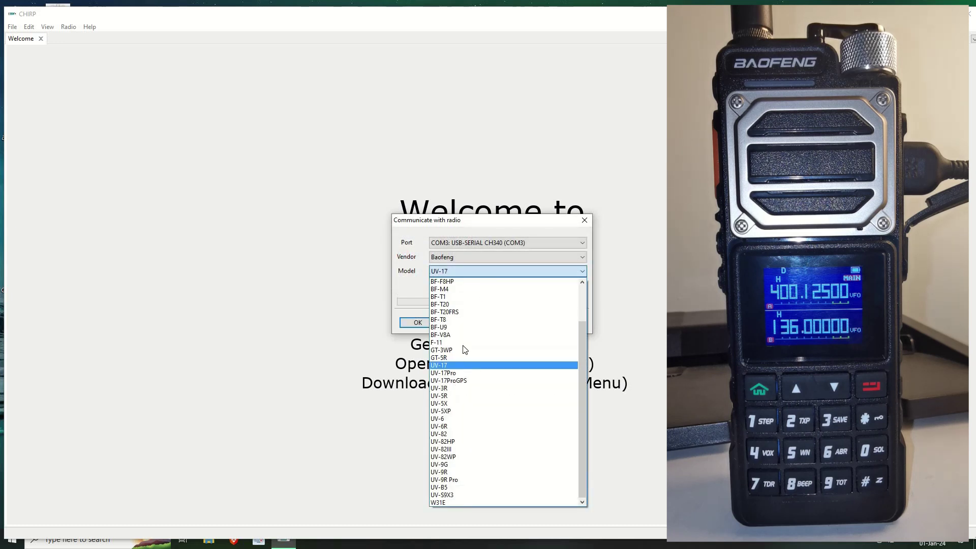
pyautogui.click(447, 380)
pyautogui.click(438, 320)
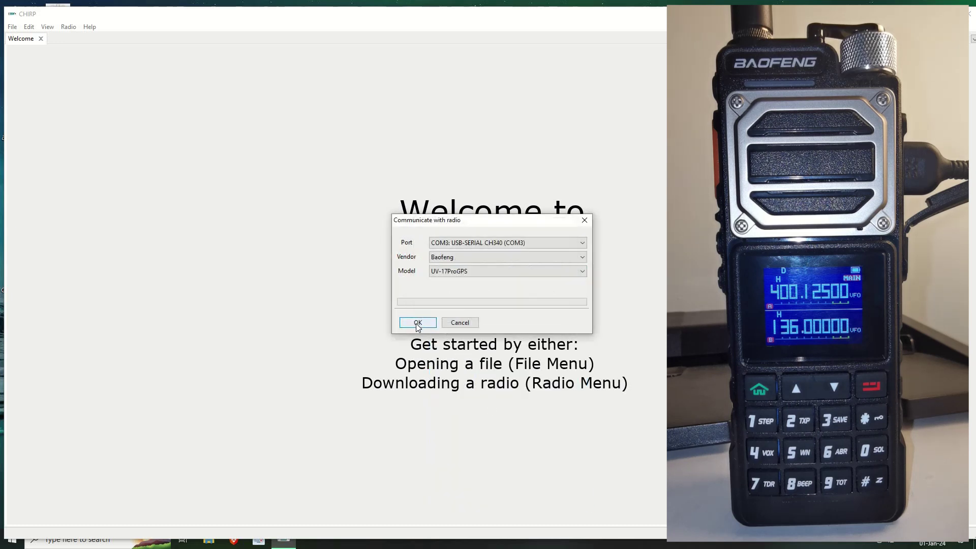
pyautogui.click(413, 322)
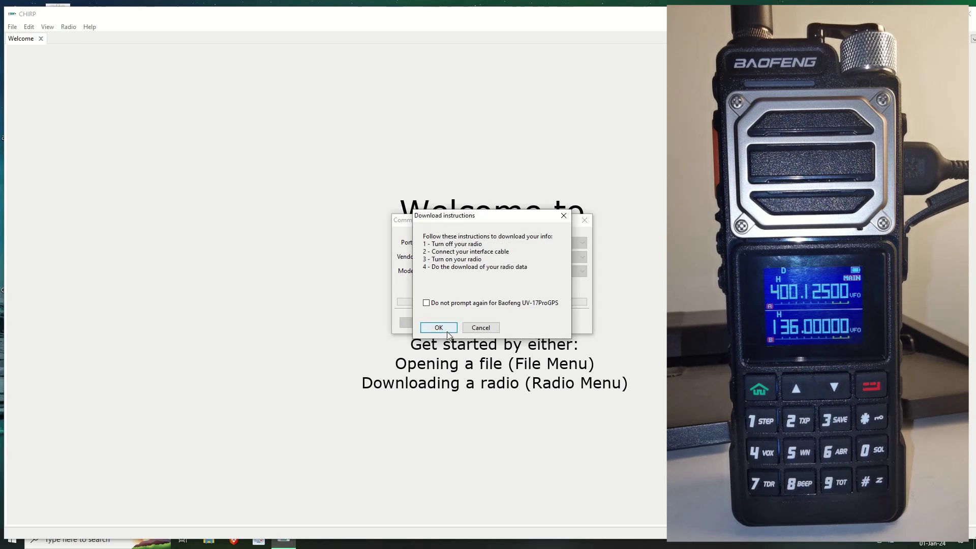
pyautogui.click(447, 330)
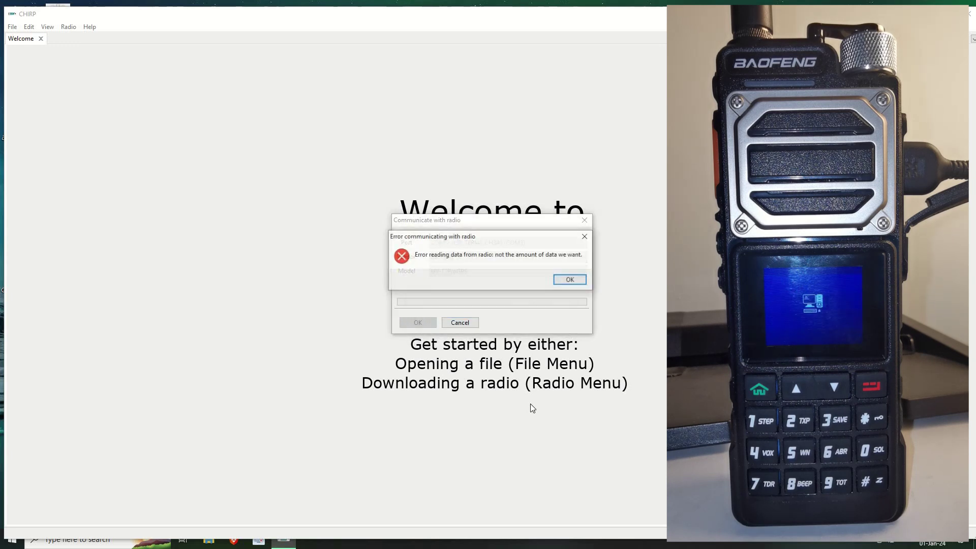
pyautogui.press('Return')
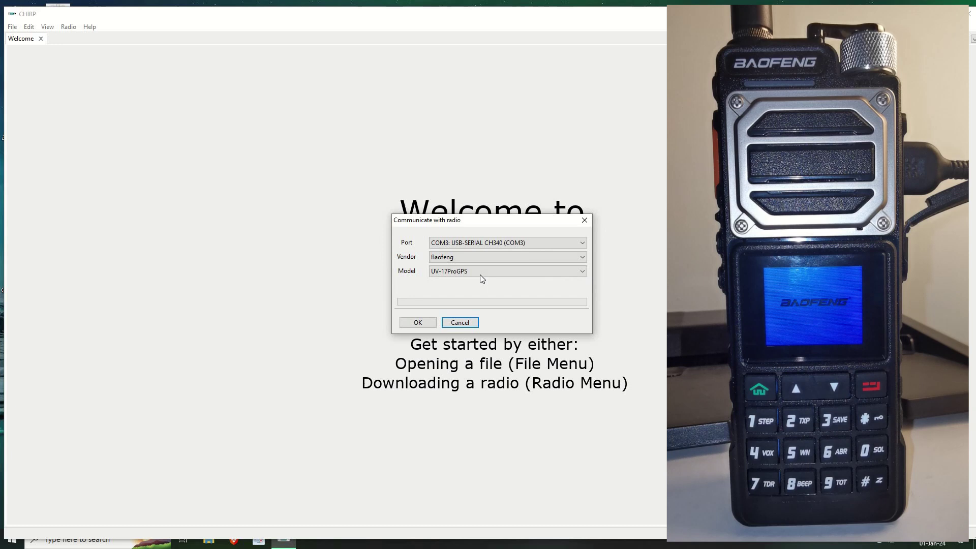
# Step: Set the model to UV-17Pro and download the radio's data
pyautogui.click(480, 273)
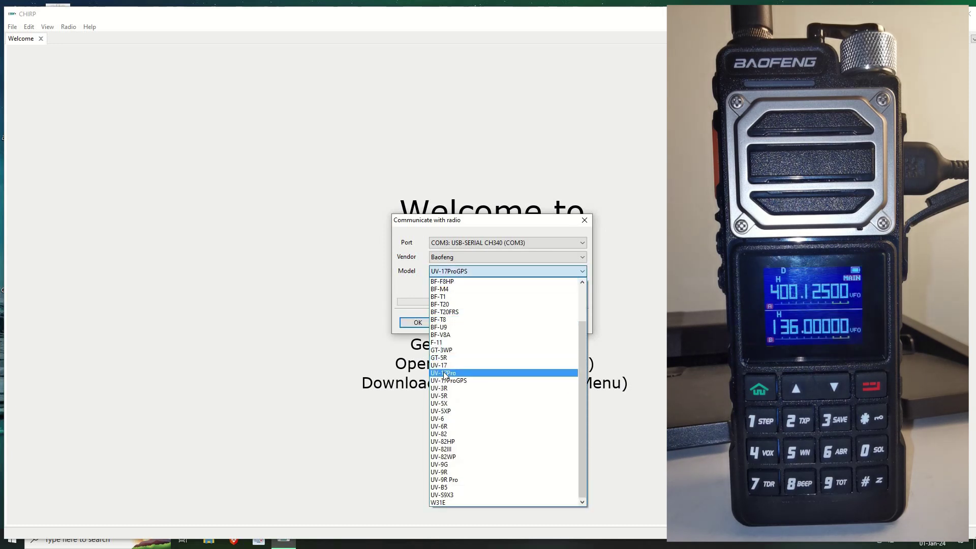
pyautogui.click(447, 373)
pyautogui.click(436, 320)
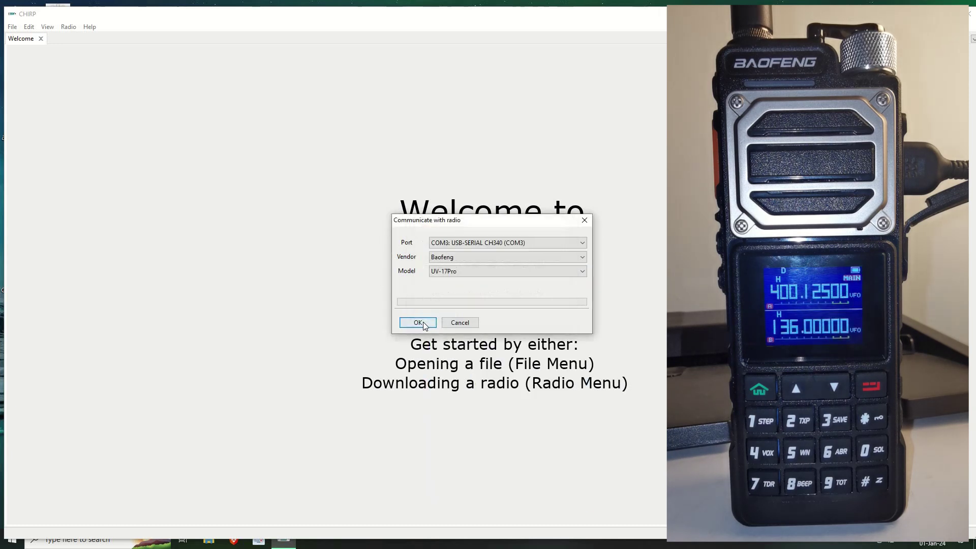
pyautogui.click(430, 326)
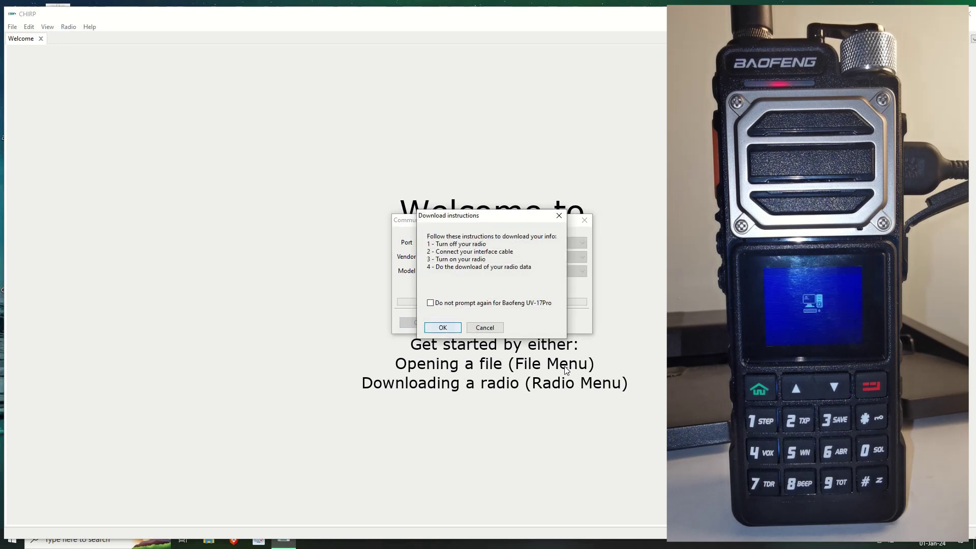
pyautogui.click(436, 327)
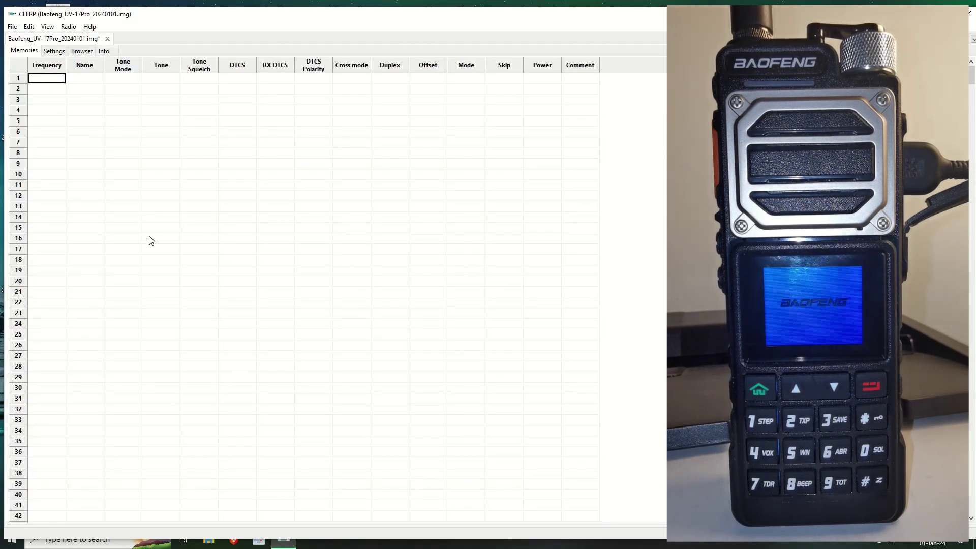
# Step: Review the downloaded radio's Basic Settings and DTMF Encode Settings
pyautogui.click(55, 51)
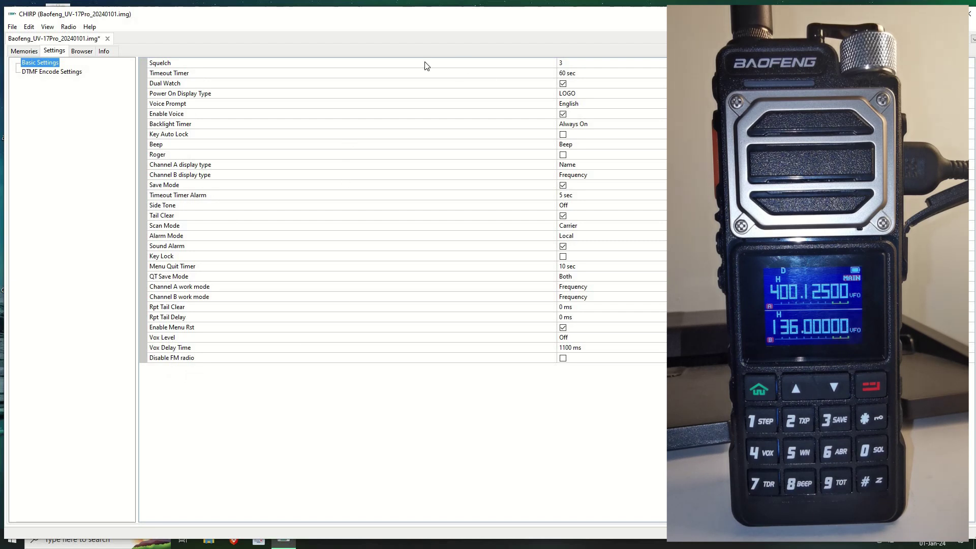
pyautogui.click(59, 74)
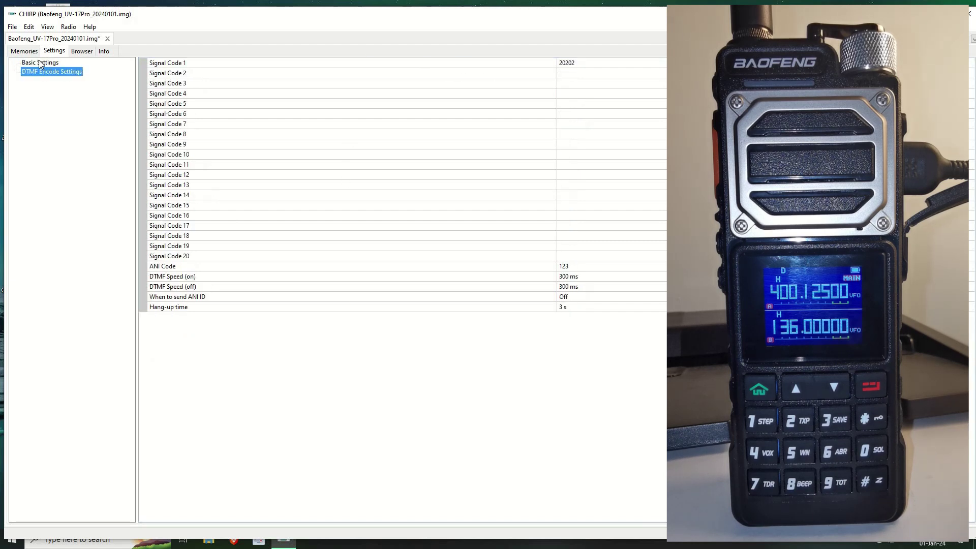
pyautogui.click(28, 63)
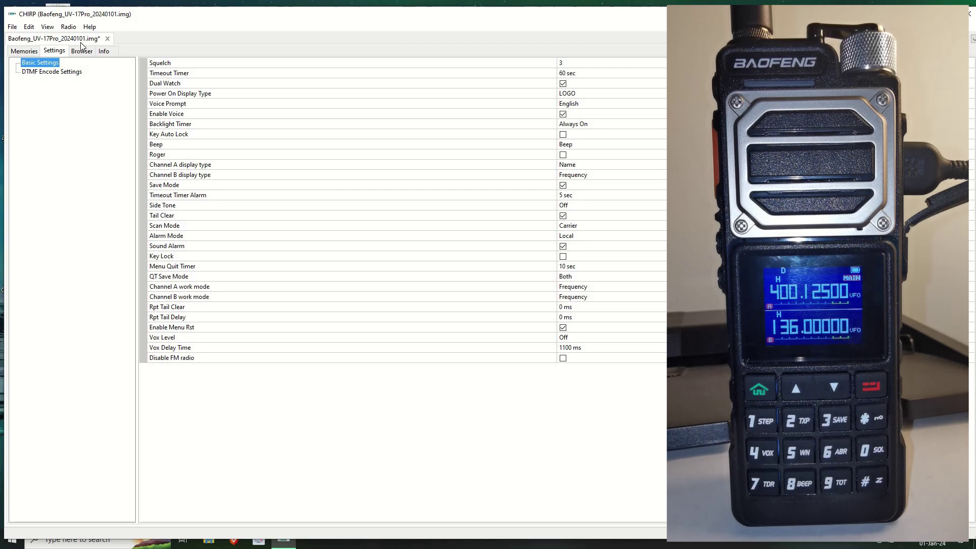
# Step: Set up a RepeaterBook query limited to the 2 Meter, 1.25 Meter and 70 Centimeter bands and to FM mode
pyautogui.click(70, 27)
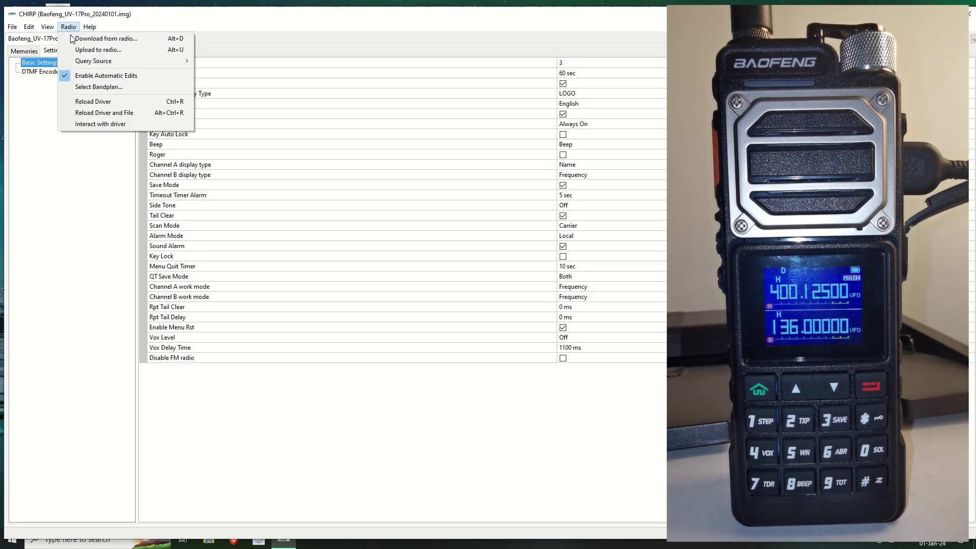
pyautogui.moveTo(179, 61)
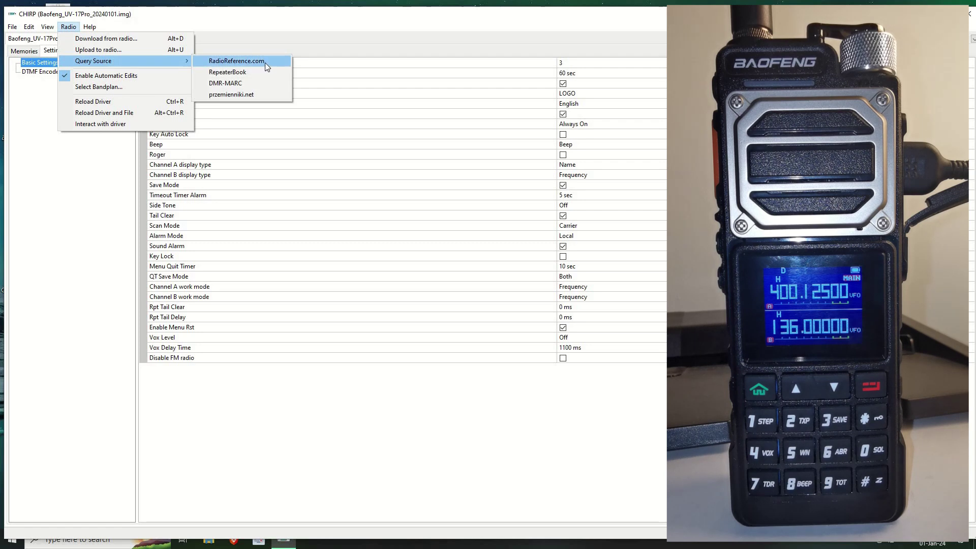
pyautogui.click(228, 71)
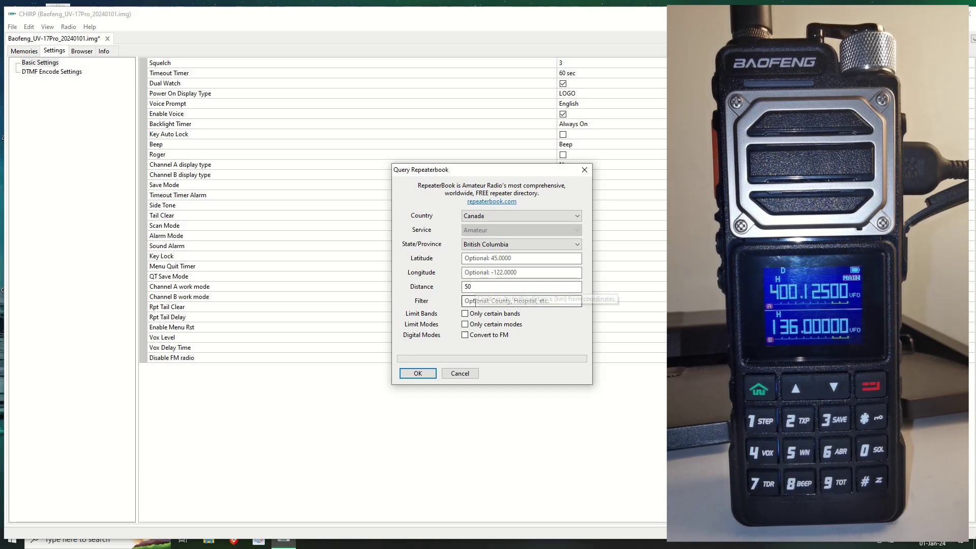
pyautogui.click(464, 313)
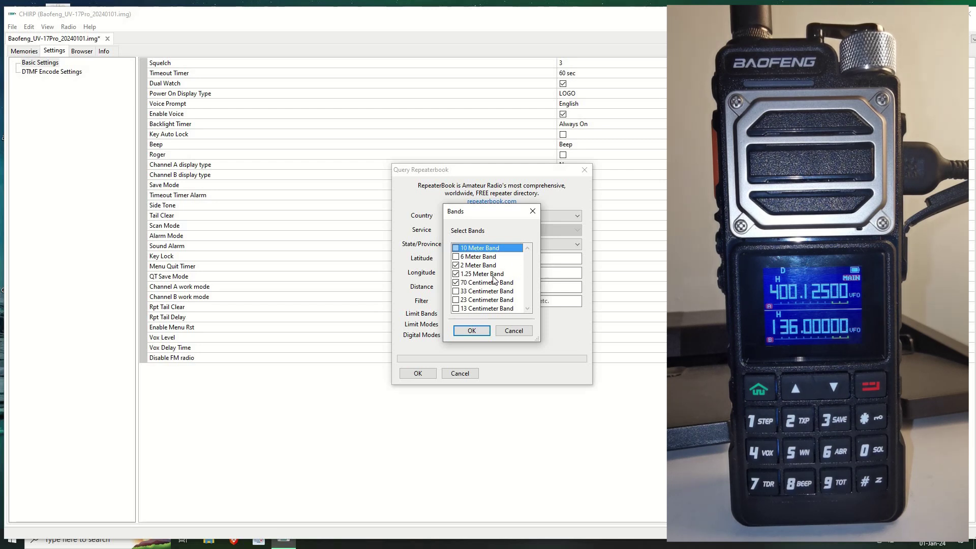
pyautogui.click(471, 331)
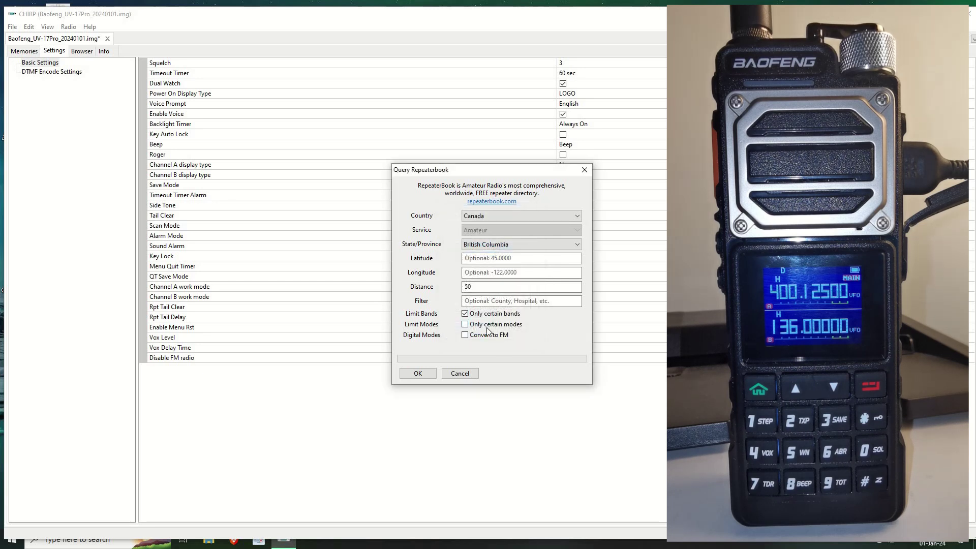
pyautogui.click(508, 324)
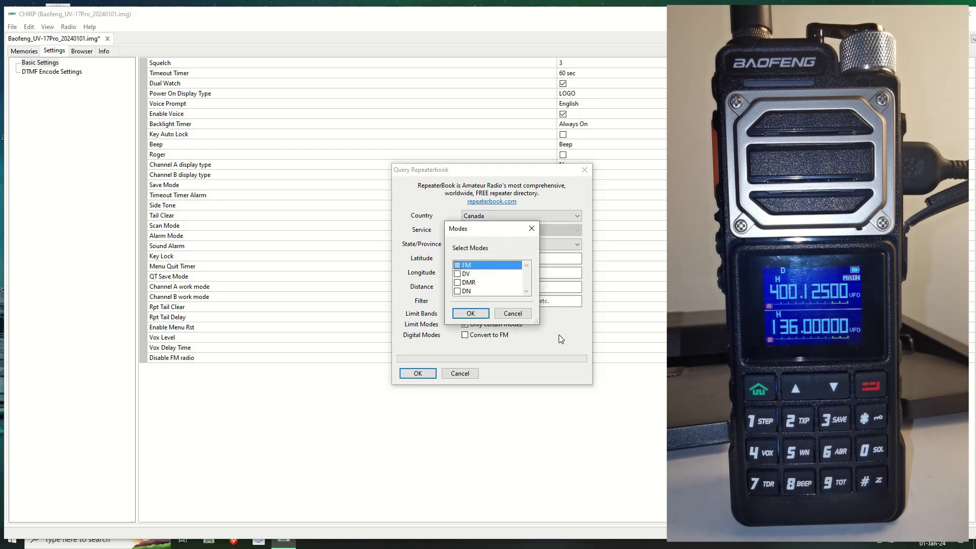
pyautogui.click(457, 265)
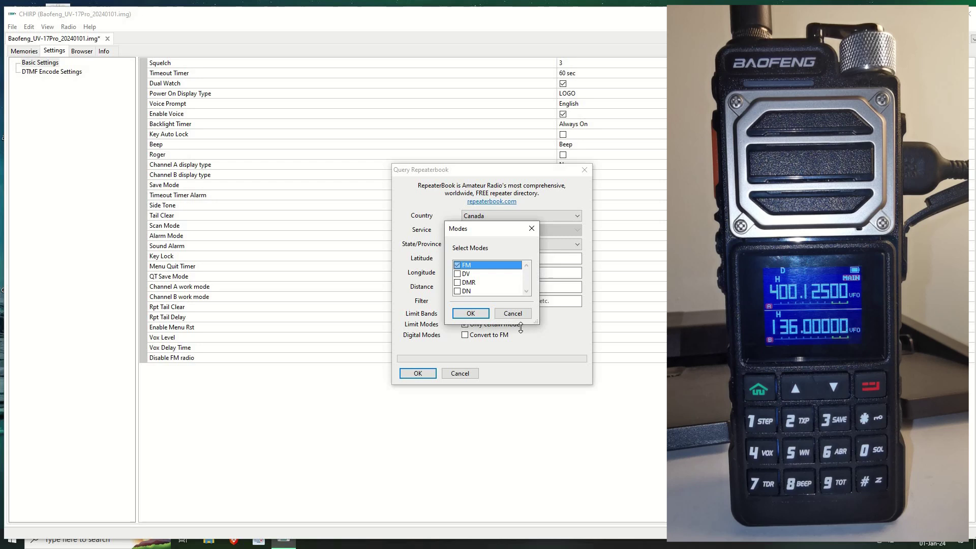
pyautogui.click(470, 313)
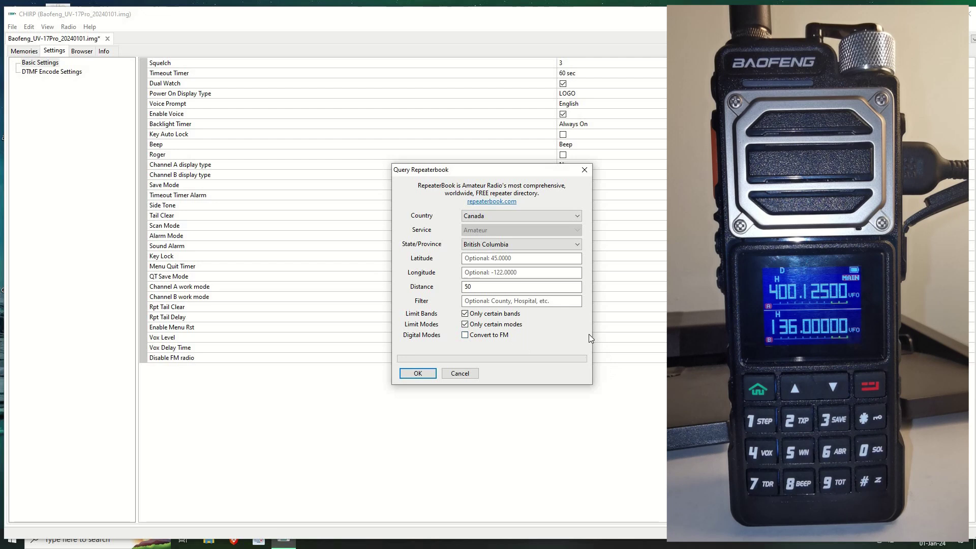
# Step: Filter the RepeaterBook query for British Columbia, Canada by "North Vancouver" and run it
pyautogui.click(475, 217)
pyautogui.click(467, 253)
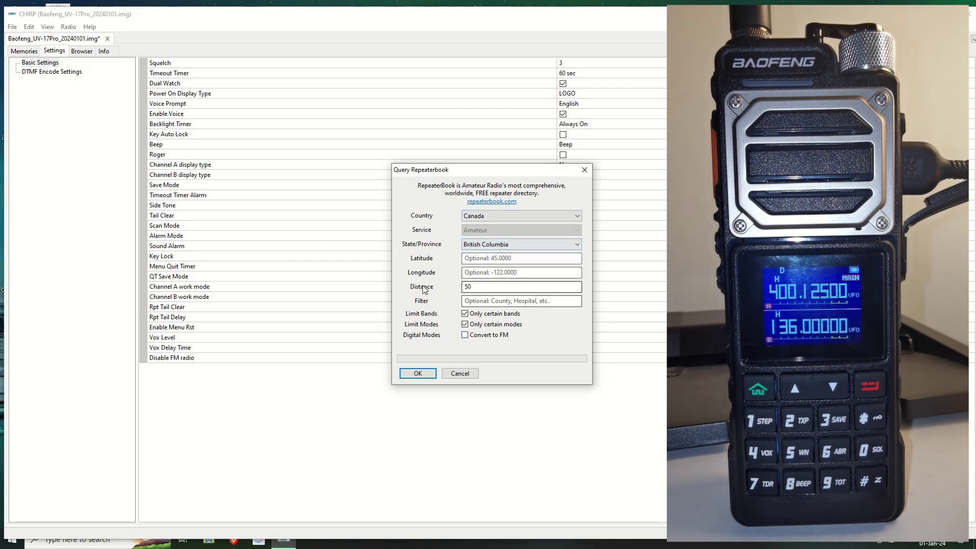
pyautogui.click(472, 287)
pyautogui.click(480, 300)
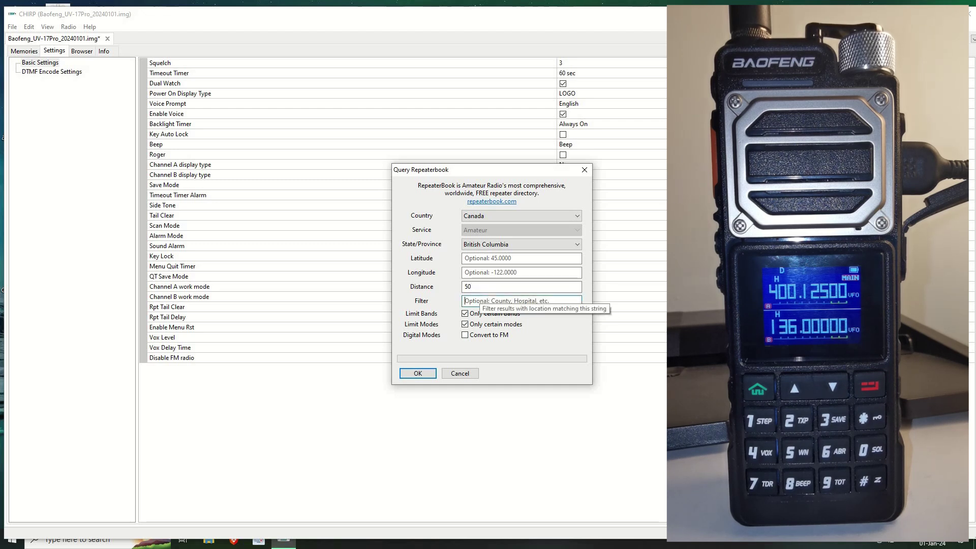
pyautogui.write('North Vancoiuver')
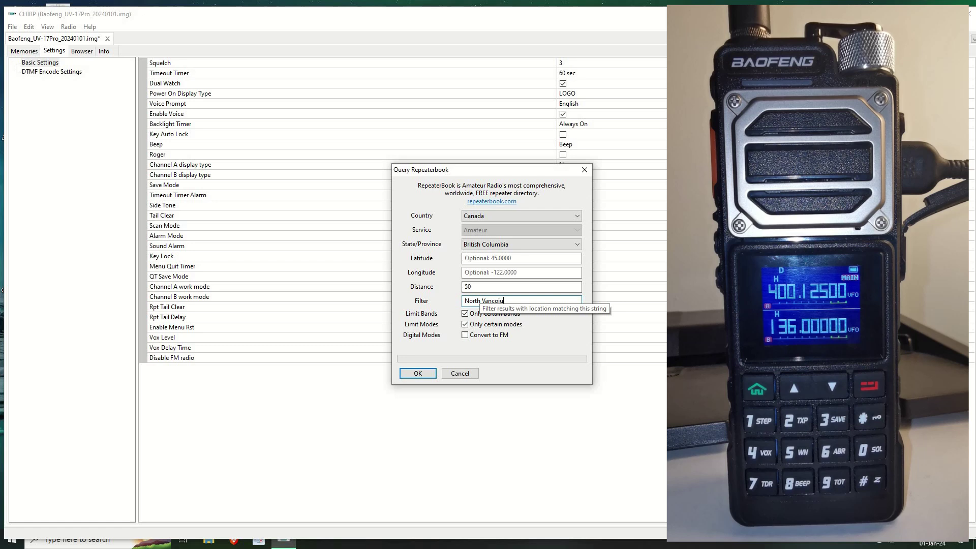
pyautogui.press('BackSpace')
pyautogui.press('BackSpace')
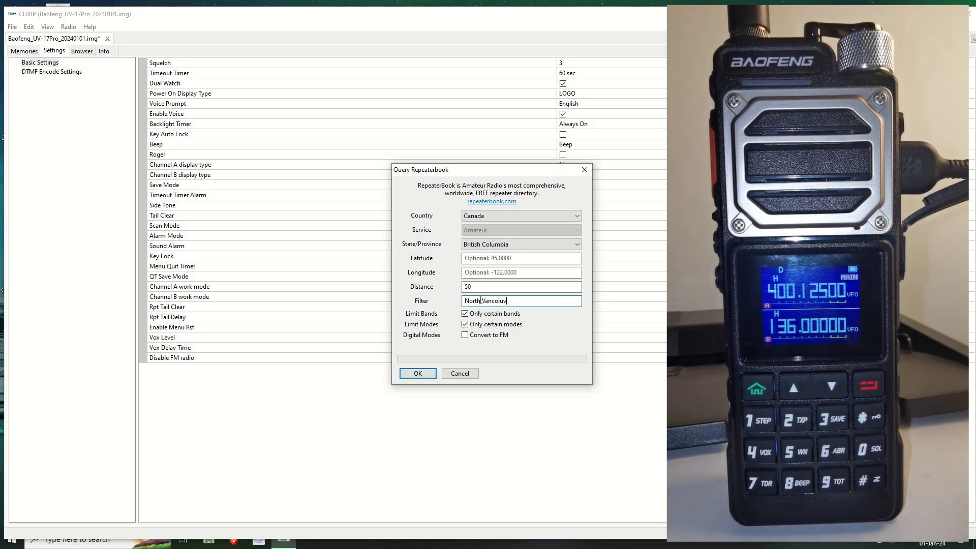
pyautogui.write('uver')
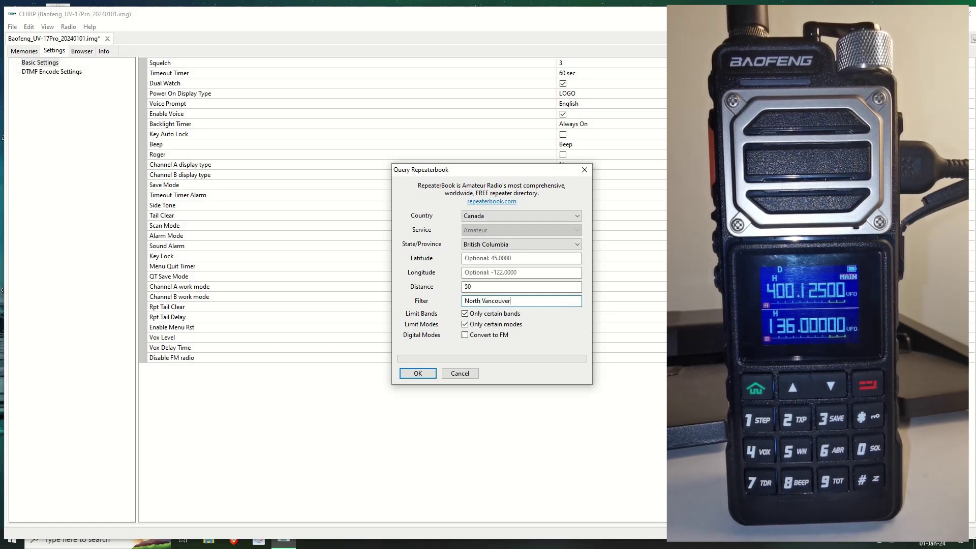
pyautogui.click(410, 379)
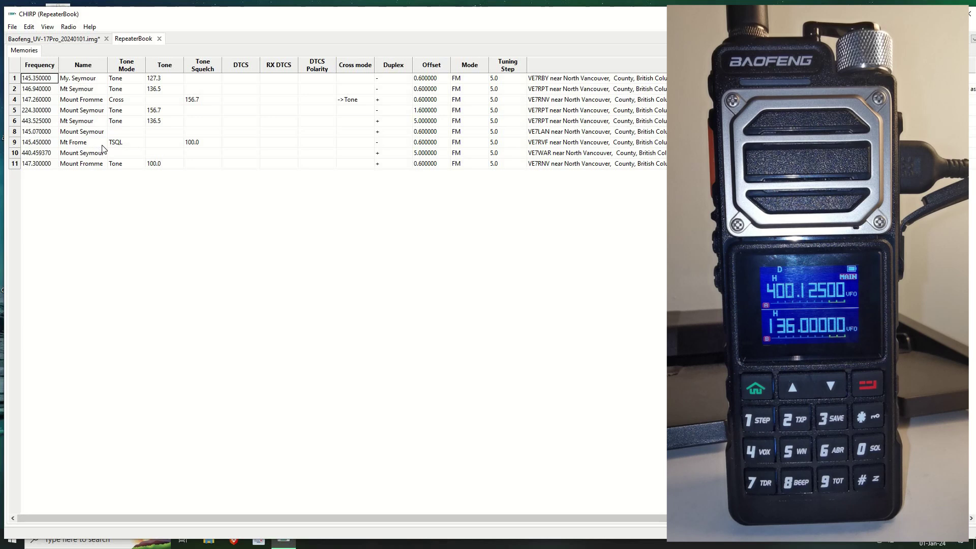
# Step: Copy all the repeater memories, rows 1 through 11, from the RepeaterBook results
pyautogui.click(134, 147)
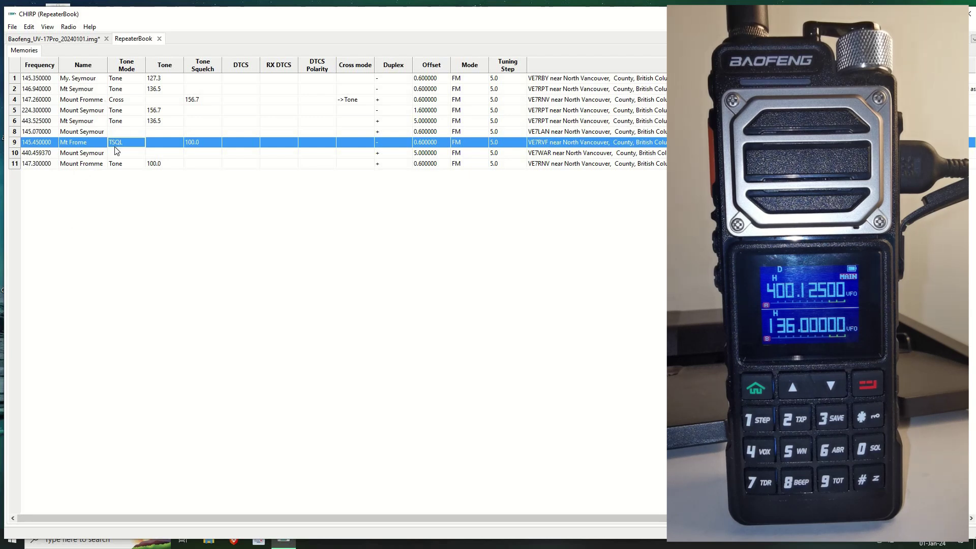
pyautogui.click(14, 79)
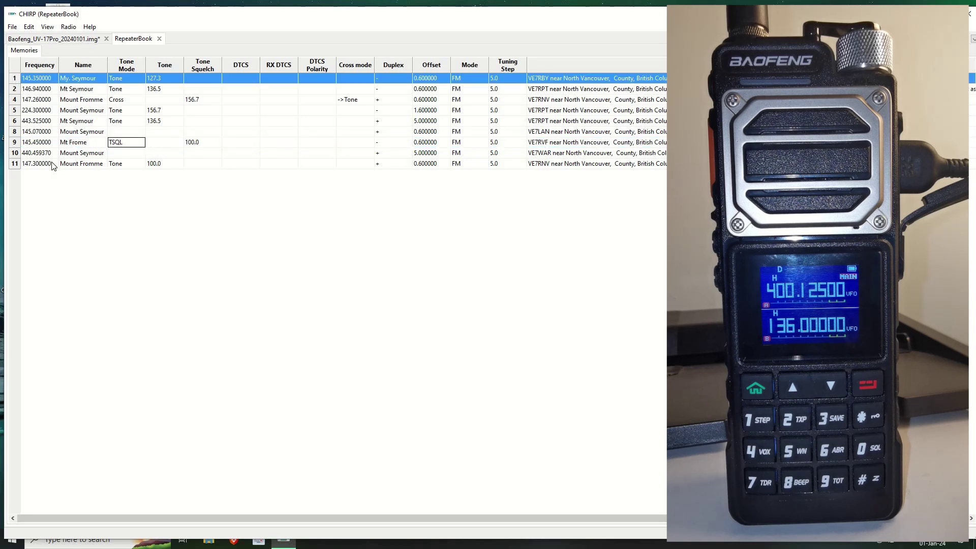
pyautogui.keyDown('shift'); pyautogui.click(14, 163); pyautogui.keyUp('shift')
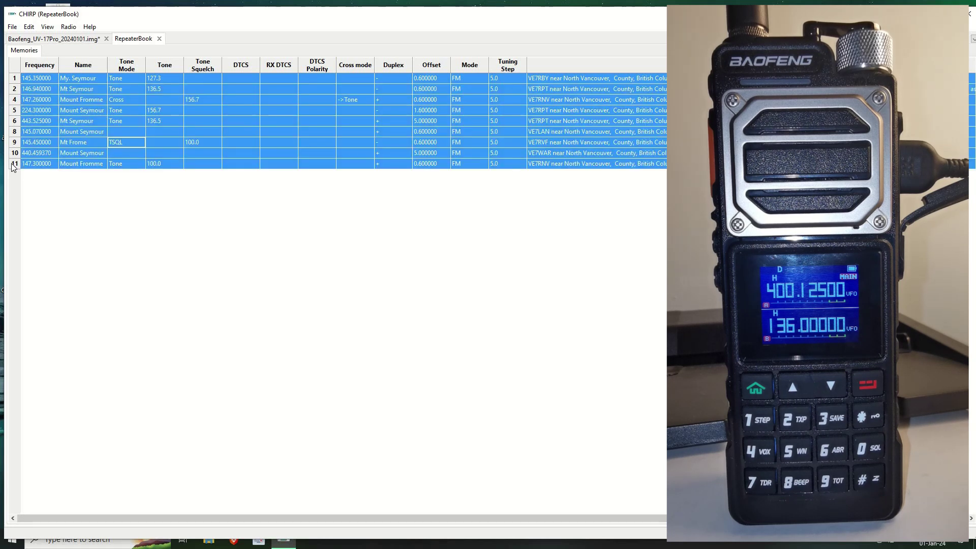
pyautogui.rightClick(69, 77)
pyautogui.click(99, 117)
# Step: Paste the copied repeaters into the Baofeng UV-17Pro image's memories starting at row 1
pyautogui.click(54, 40)
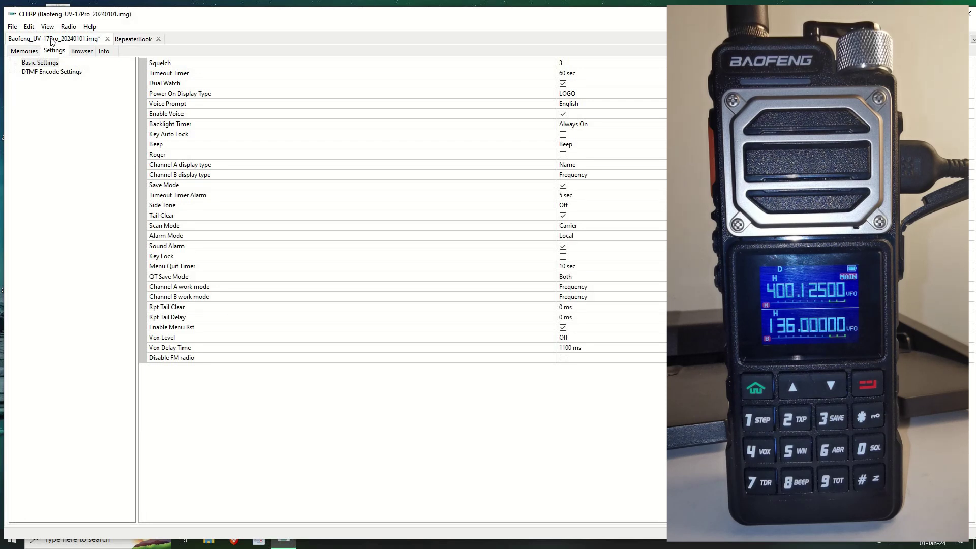
pyautogui.click(18, 53)
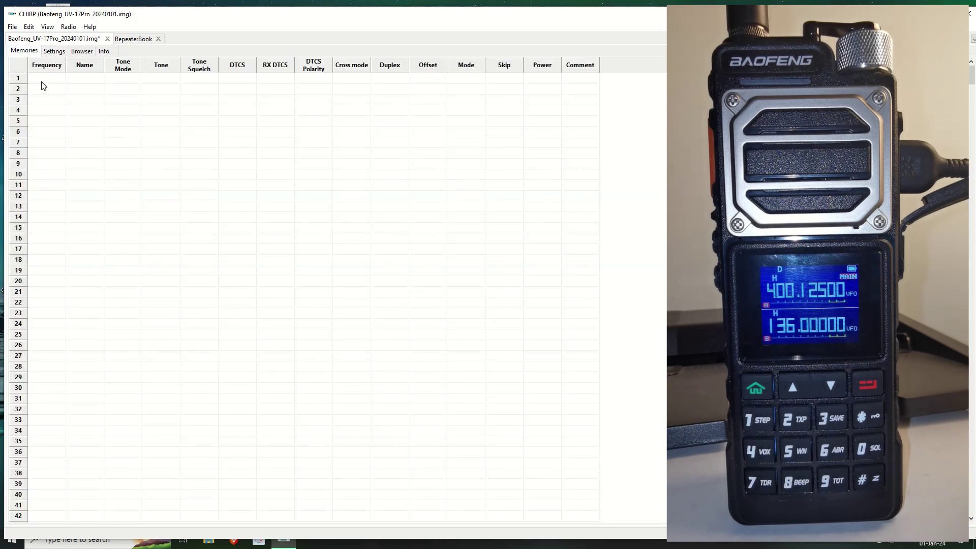
pyautogui.rightClick(17, 80)
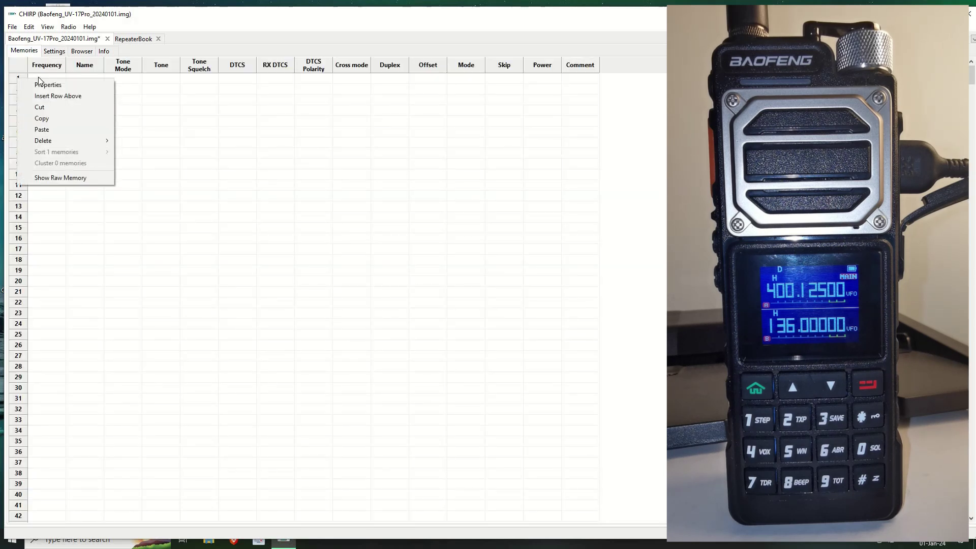
pyautogui.click(56, 126)
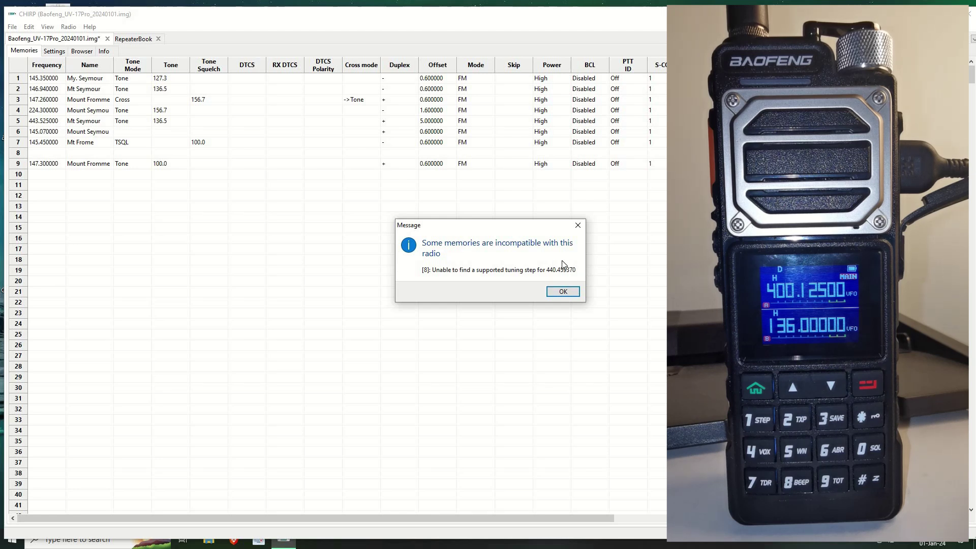
pyautogui.click(563, 292)
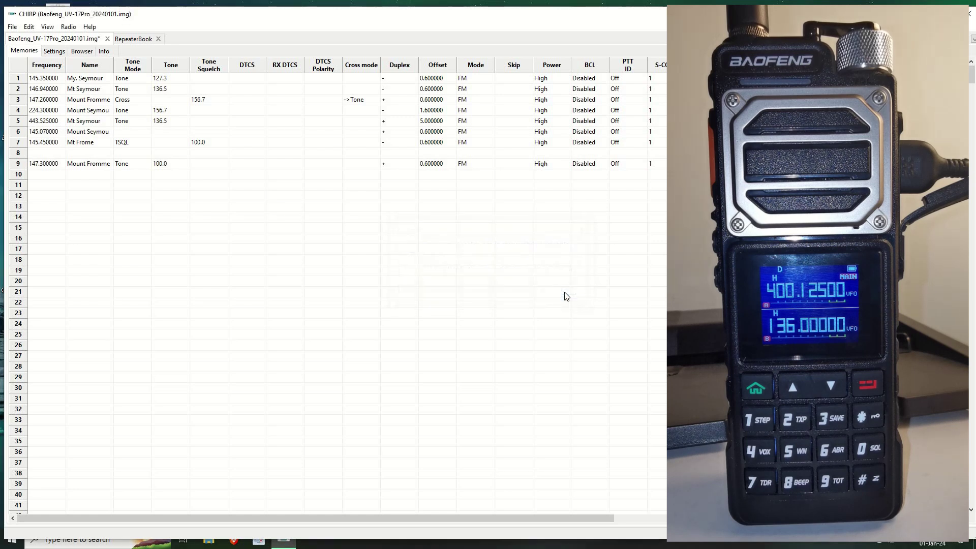
# Step: Delete the empty memory 8 and shift the block below it up
pyautogui.rightClick(21, 155)
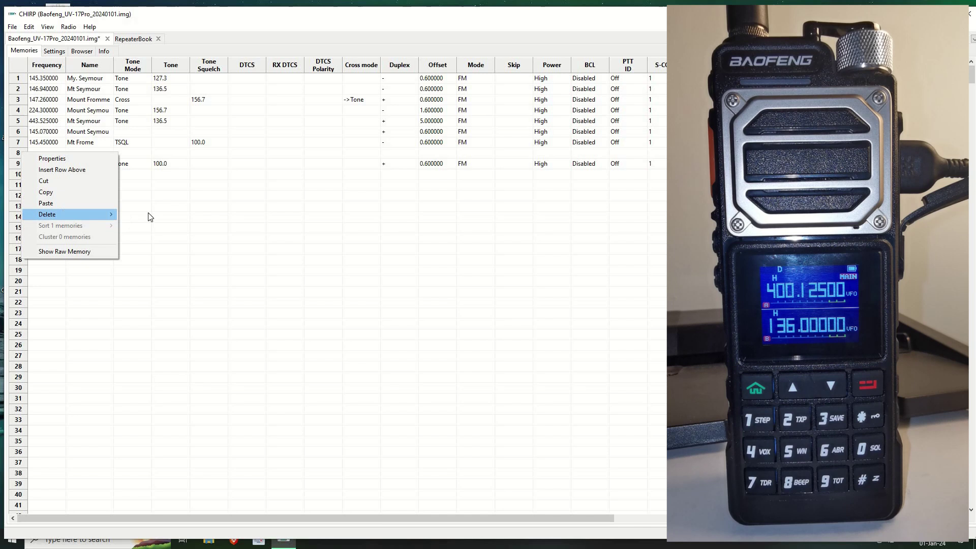
pyautogui.moveTo(61, 214)
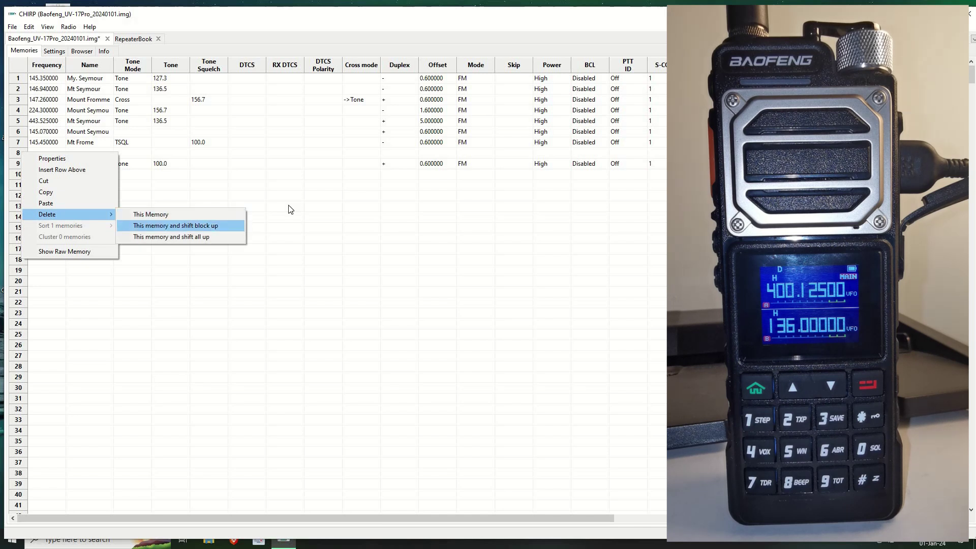
pyautogui.click(169, 225)
pyautogui.click(170, 228)
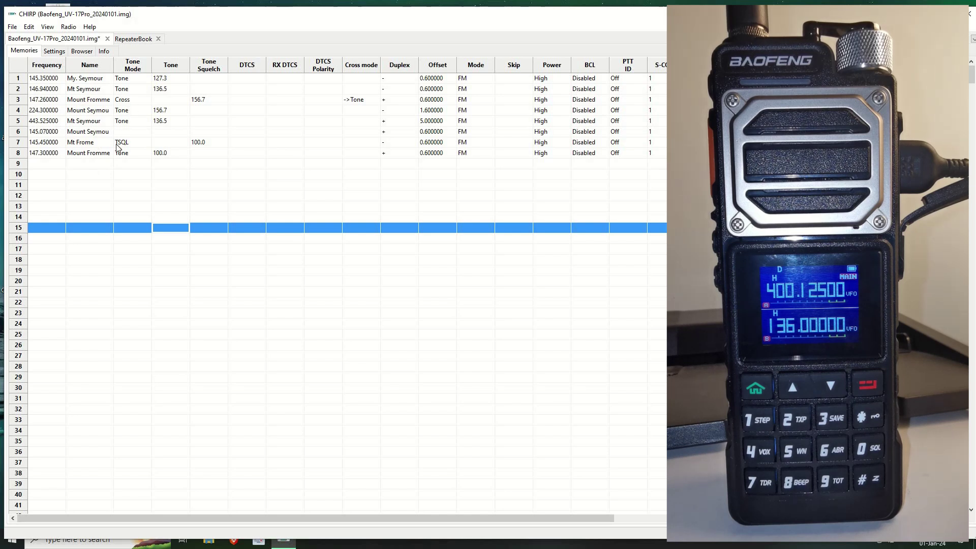
# Step: Check the tone mode and cross mode choices of memory 3, and compare the memories with the RepeaterBook results
pyautogui.click(145, 102)
pyautogui.click(145, 102)
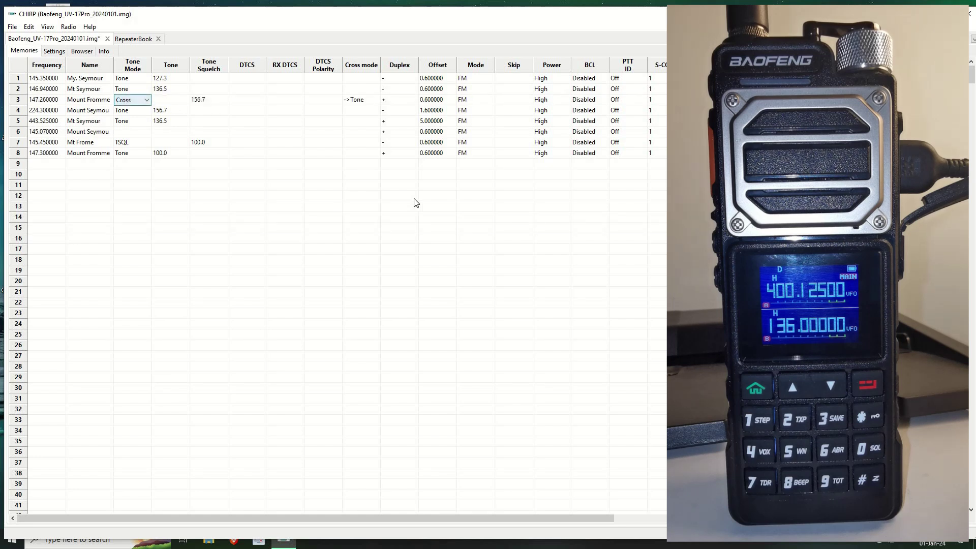
pyautogui.doubleClick(374, 102)
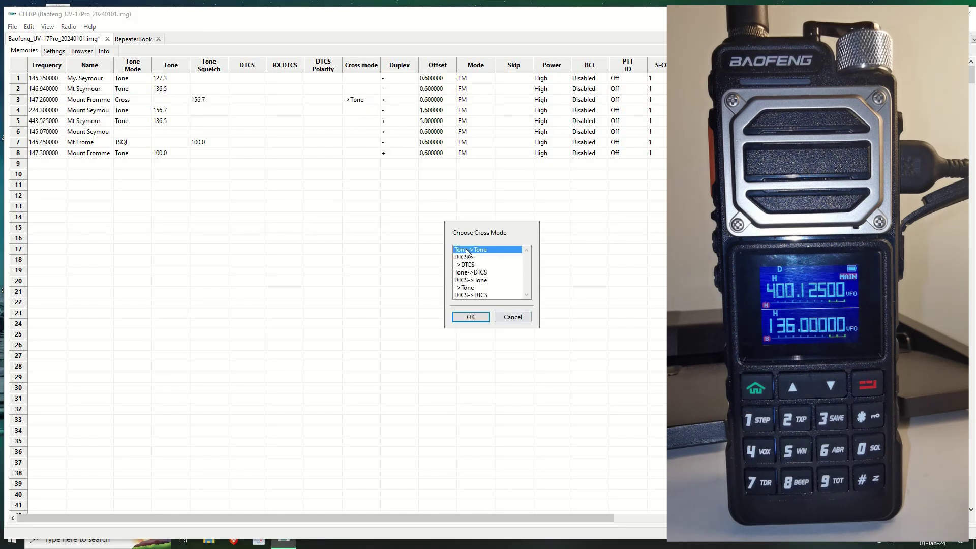
pyautogui.click(512, 317)
pyautogui.click(207, 242)
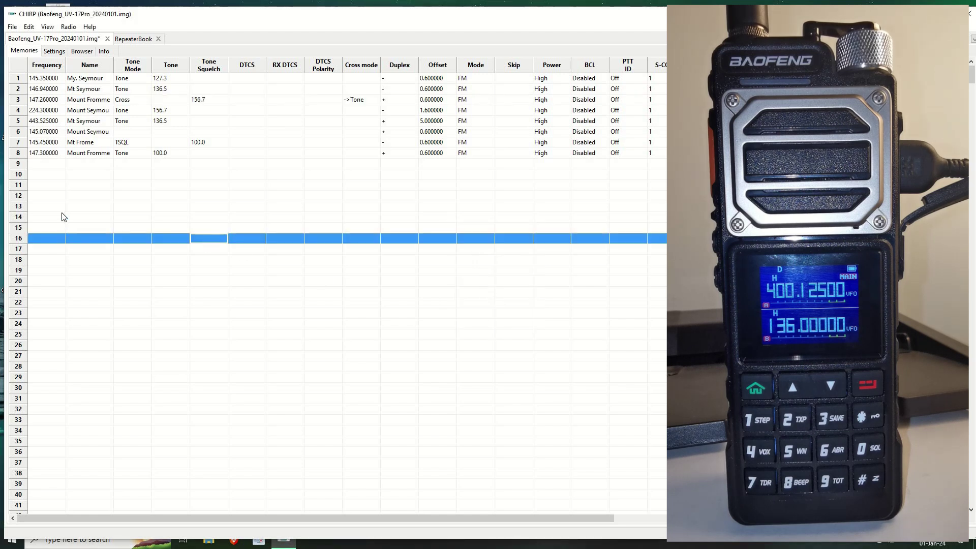
pyautogui.click(133, 39)
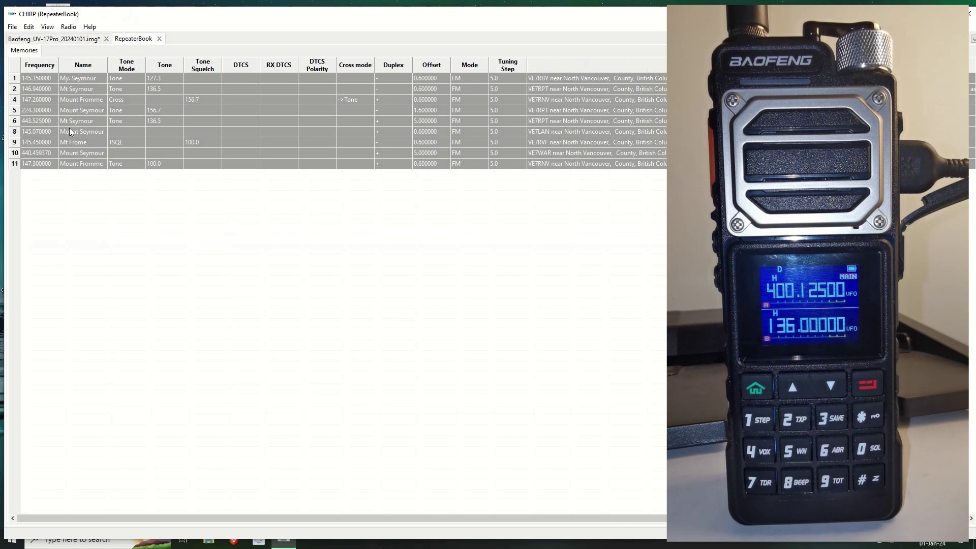
pyautogui.click(41, 39)
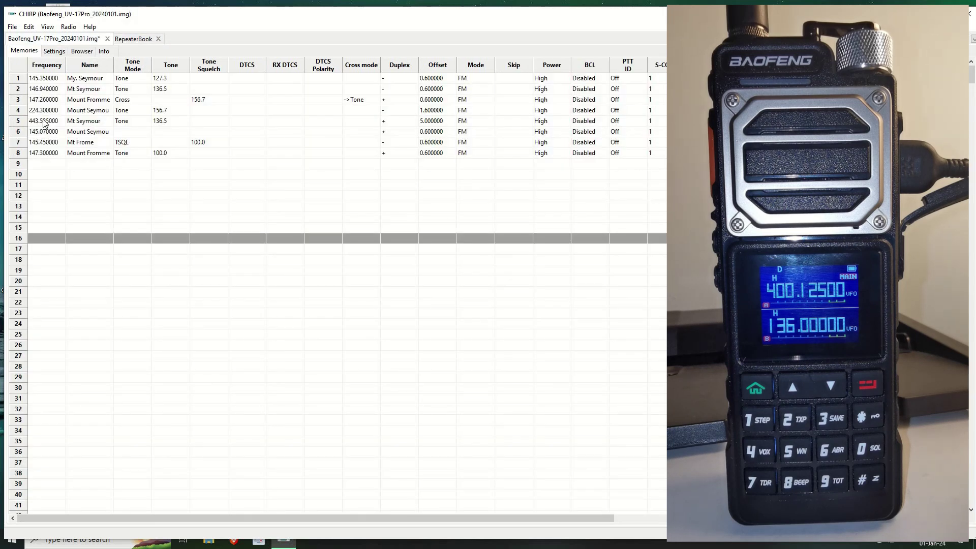
# Step: Upload the edited memories to the Baofeng UV-17Pro over COM3
pyautogui.click(69, 28)
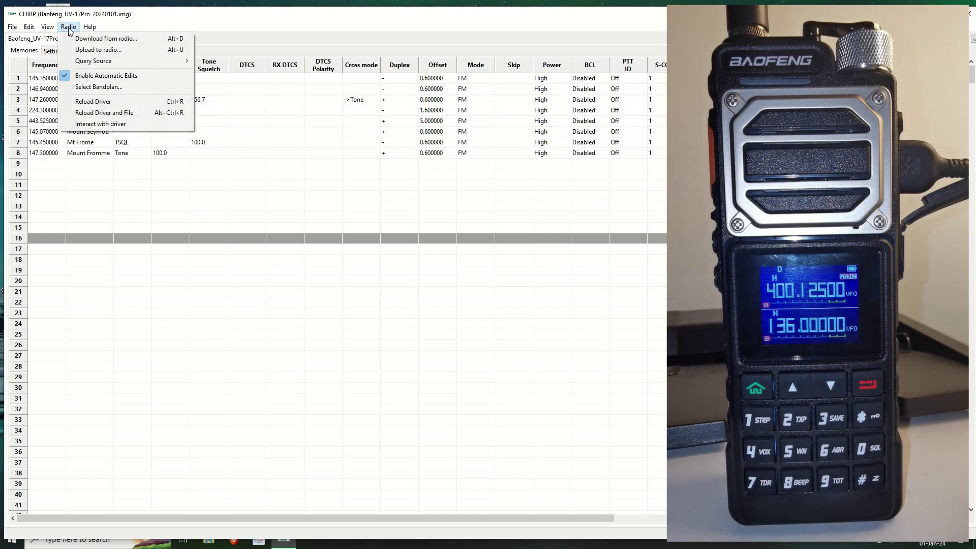
pyautogui.click(98, 49)
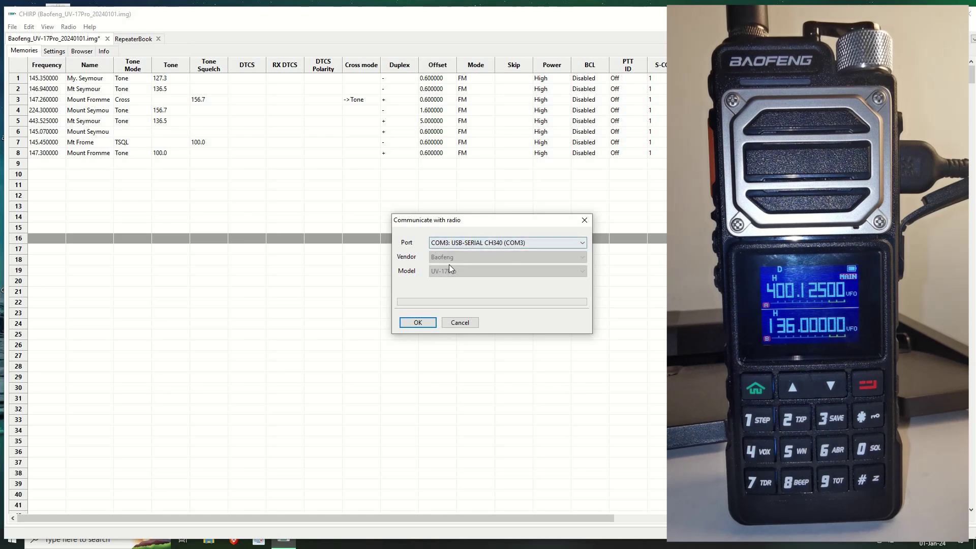
pyautogui.click(418, 323)
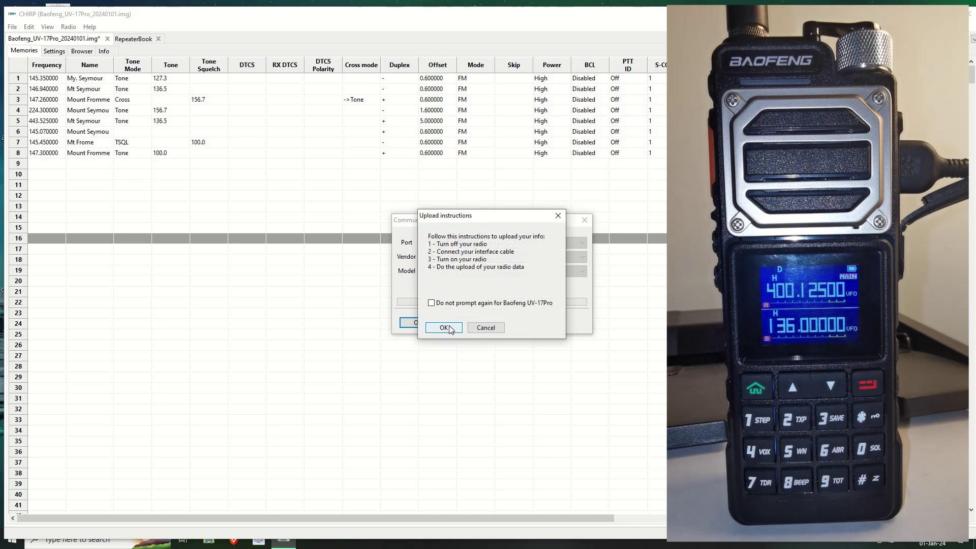
pyautogui.click(444, 328)
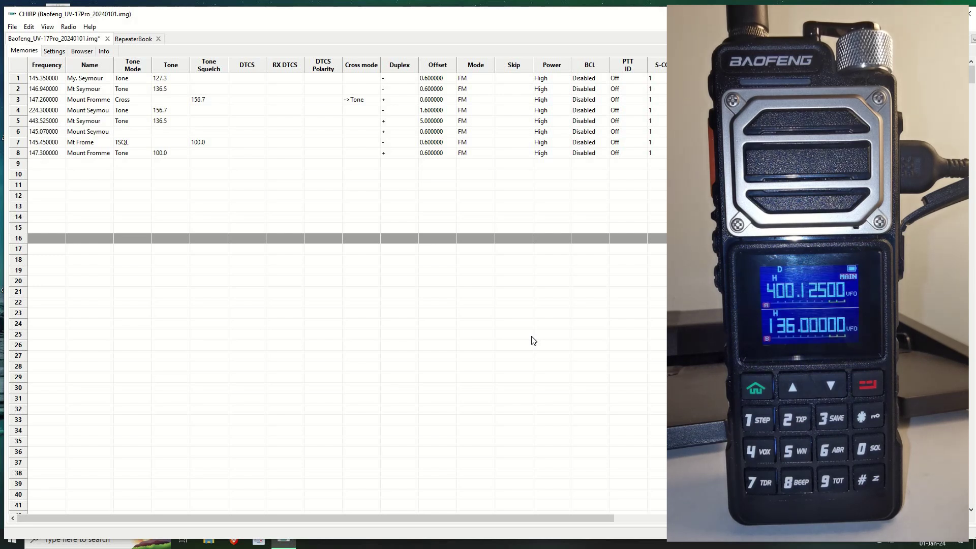
# Step: Close the RepeaterBook results and the edited radio image without saving
pyautogui.click(158, 39)
pyautogui.click(968, 14)
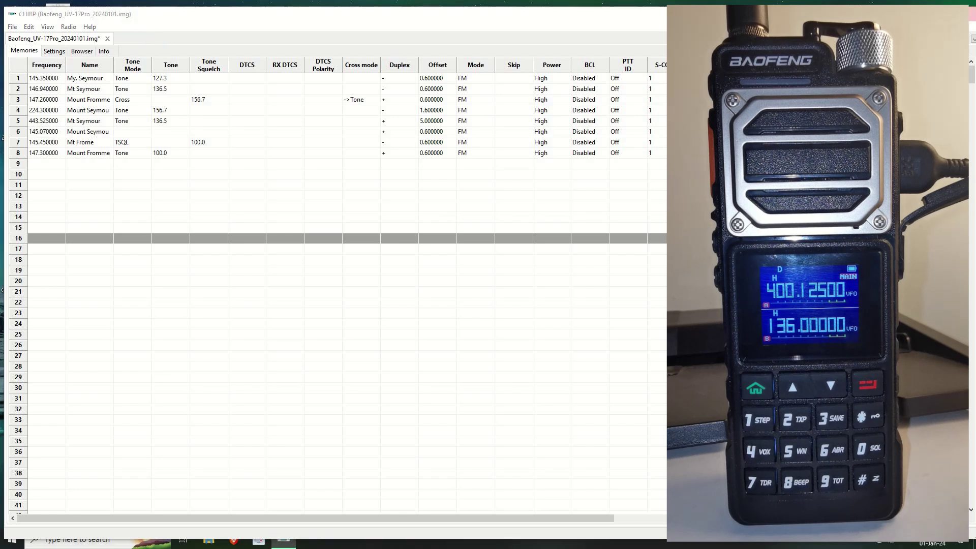
pyautogui.click(559, 280)
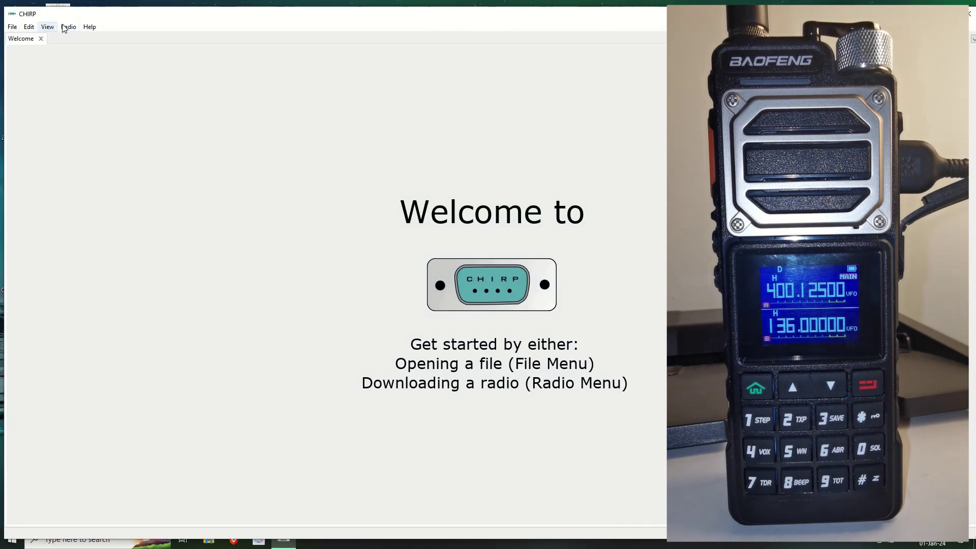
# Step: Download the data again from the Baofeng UV-17Pro over COM3
pyautogui.click(68, 26)
pyautogui.press('Return')
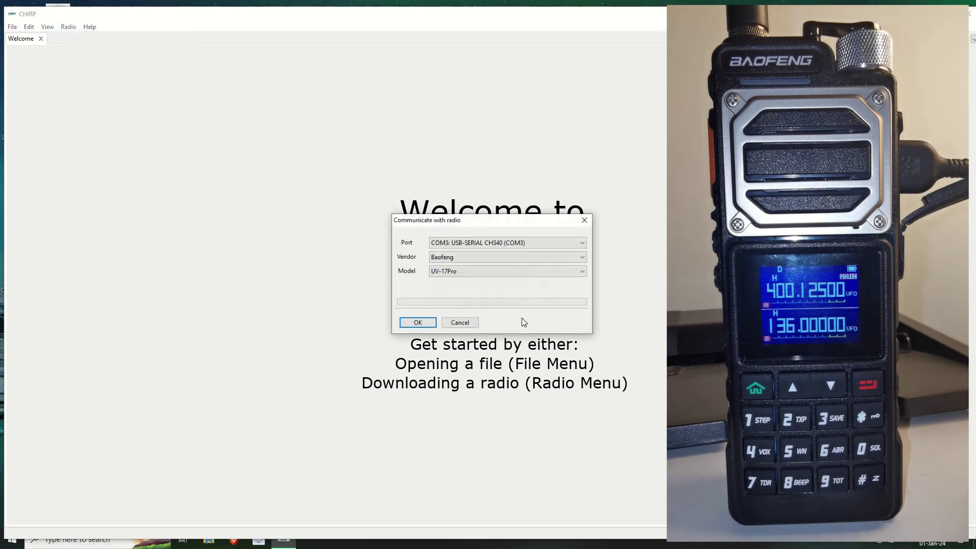
pyautogui.click(421, 326)
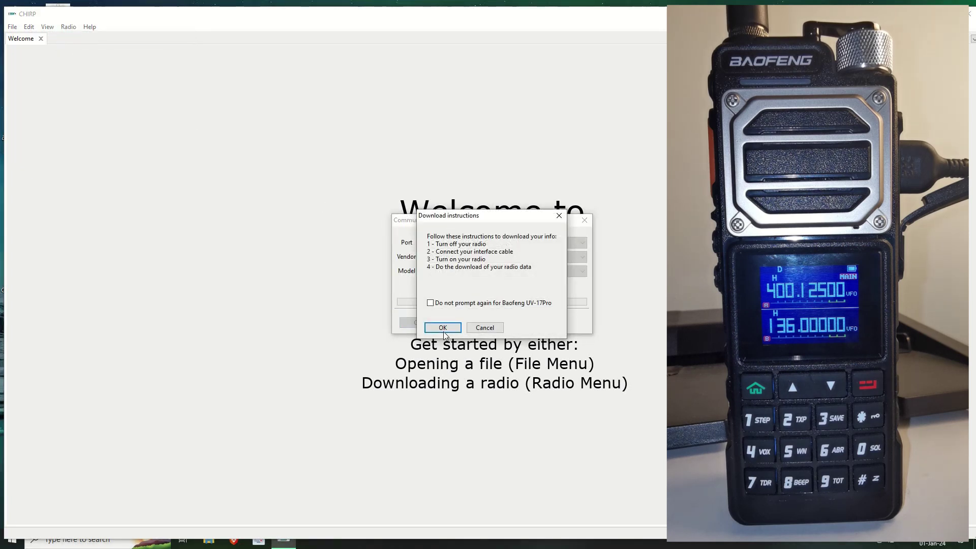
pyautogui.click(443, 330)
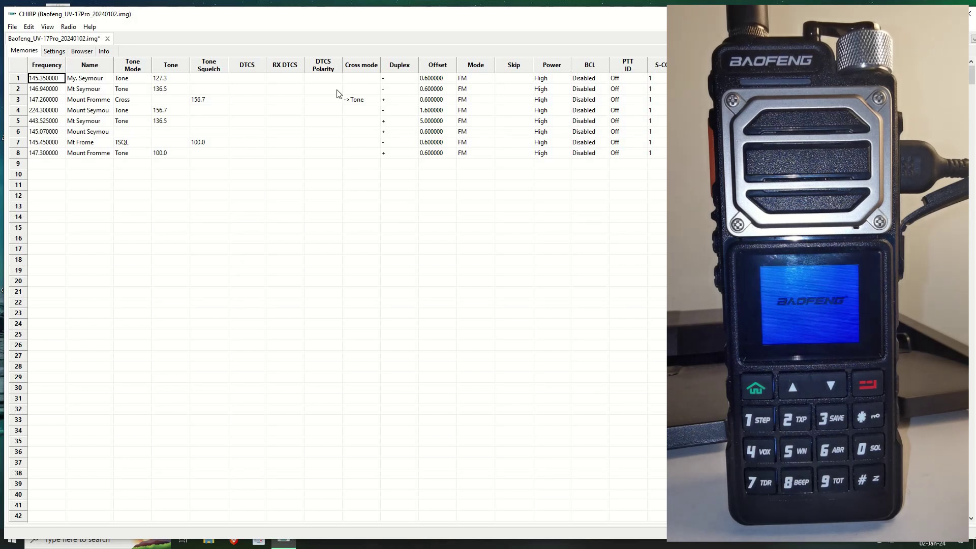
# Step: Look through the new download's settings and browser views, and return to its memories
pyautogui.click(55, 51)
pyautogui.click(82, 50)
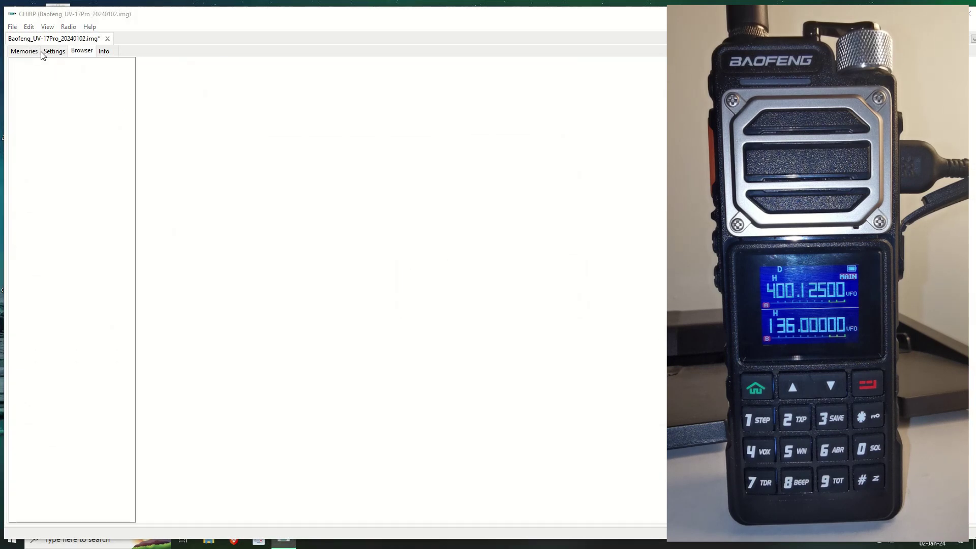
pyautogui.click(23, 51)
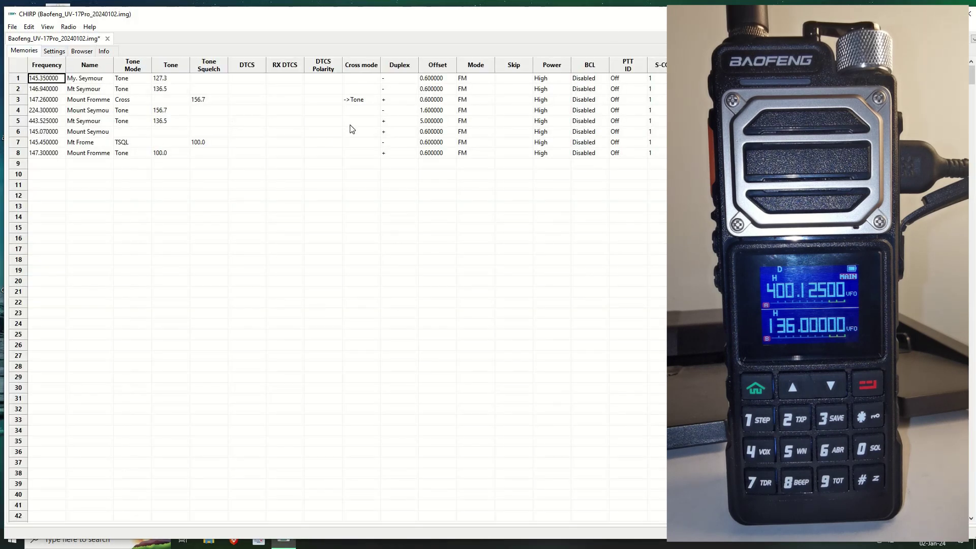
# Step: Close CHIRP without saving the downloaded image and open the T6UV Series EN CPS software
pyautogui.click(969, 15)
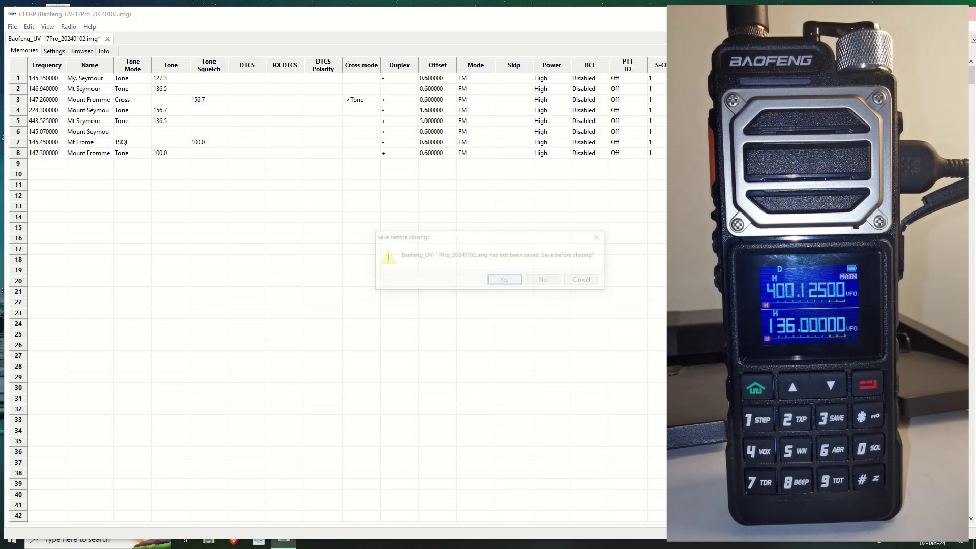
pyautogui.press('Return')
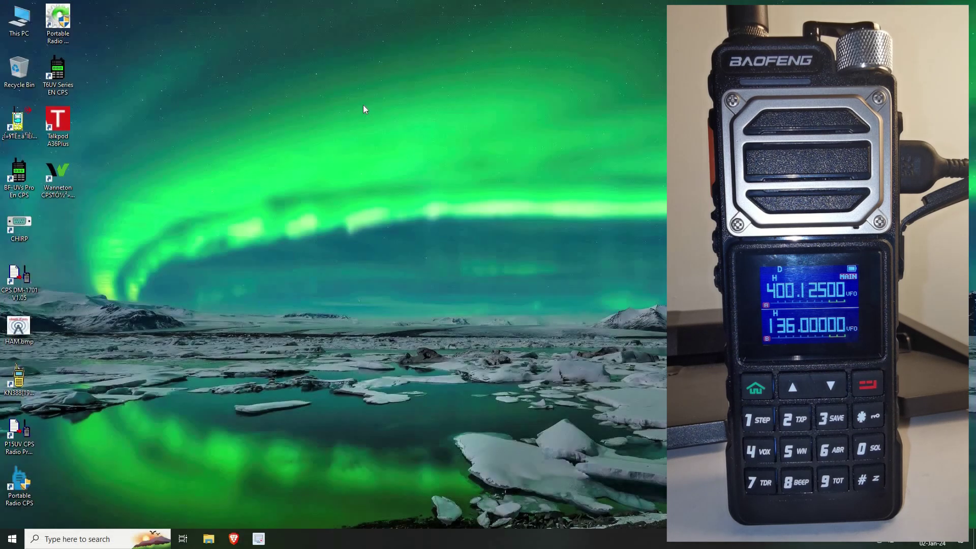
pyautogui.doubleClick(57, 71)
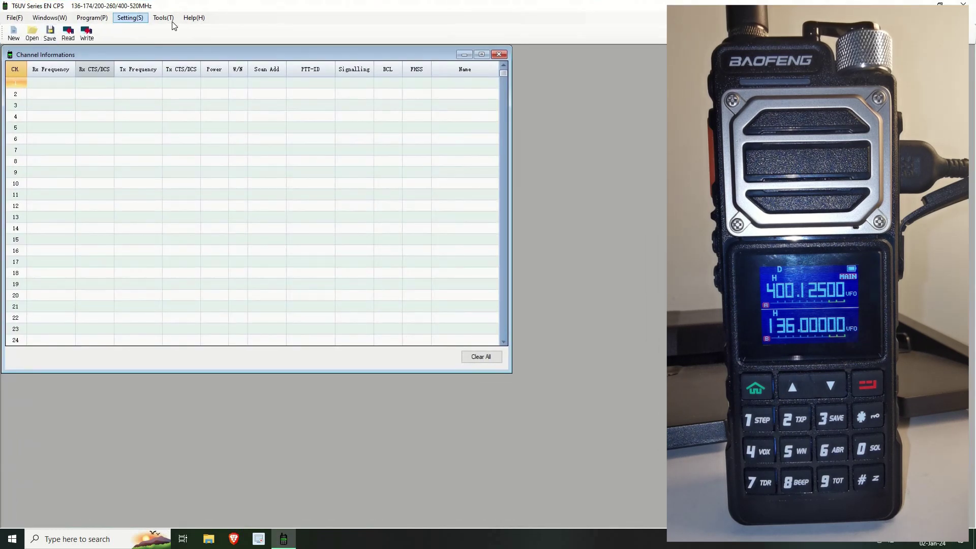
# Step: Select the radio's COM port in the CPS software and read the channel data from the radio
pyautogui.click(144, 20)
pyautogui.moveTo(140, 29)
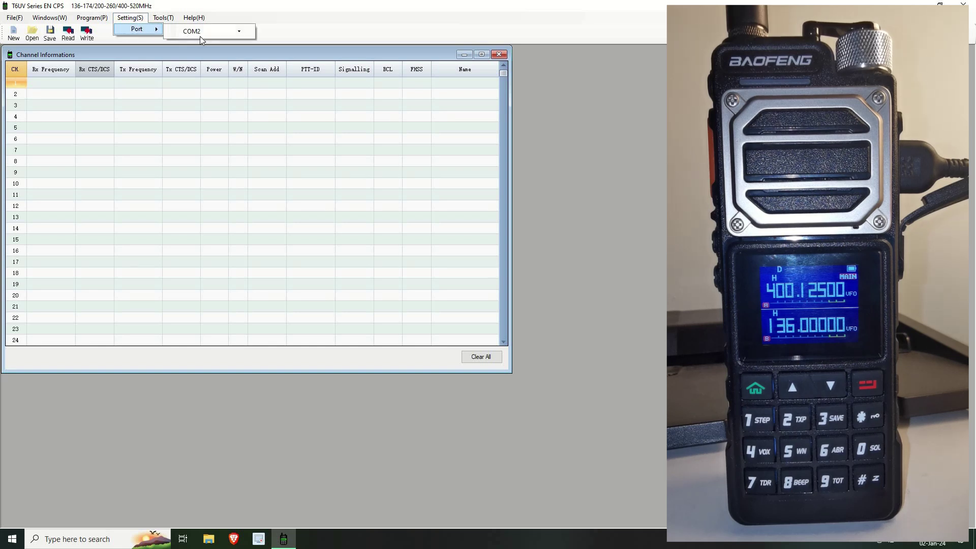
pyautogui.click(209, 32)
pyautogui.click(202, 50)
pyautogui.click(68, 33)
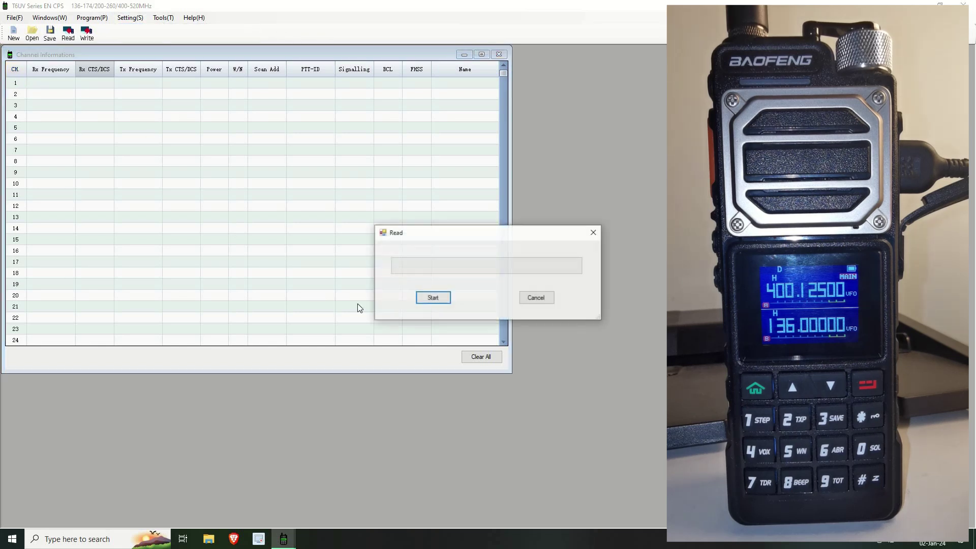
pyautogui.click(433, 298)
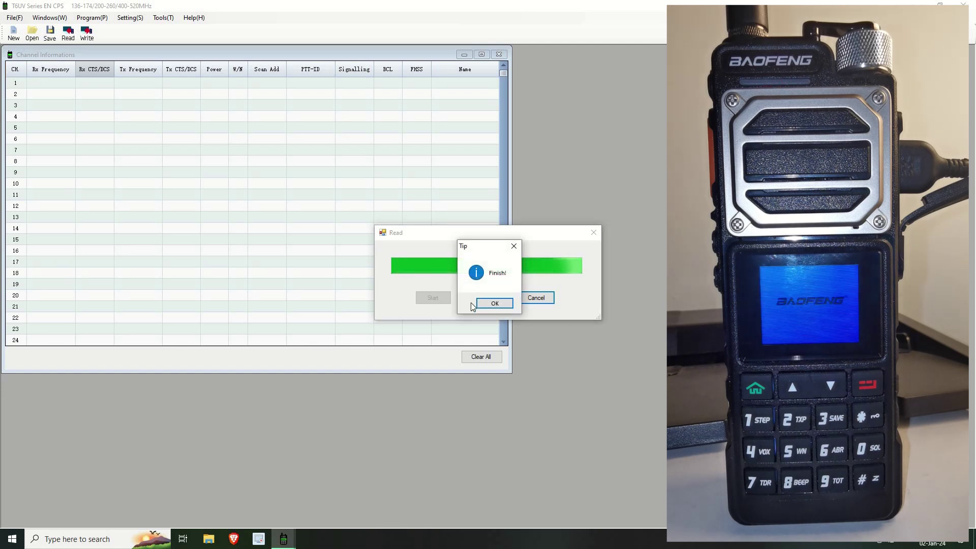
pyautogui.click(484, 304)
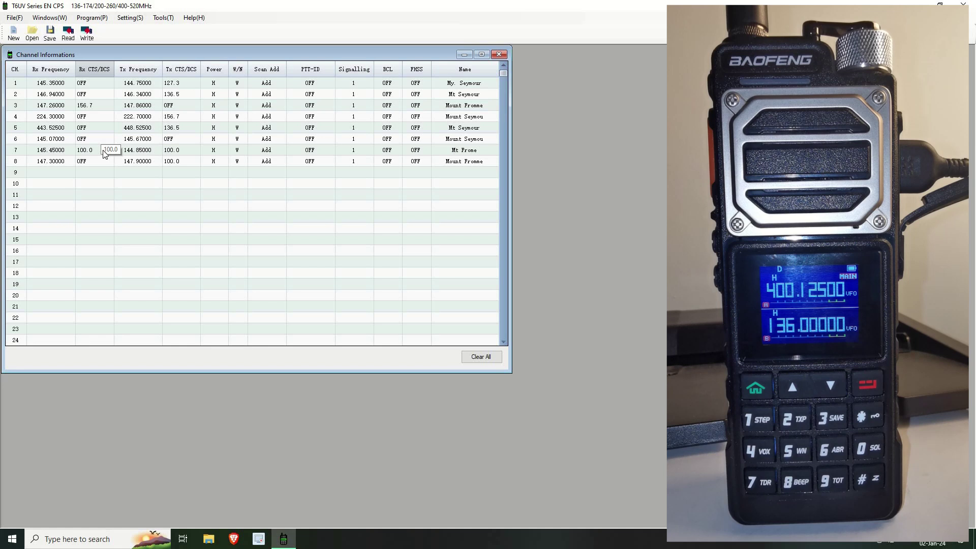
# Step: Review the radio's Function settings, including the display types and work modes, and close them
pyautogui.click(130, 18)
pyautogui.moveTo(86, 19)
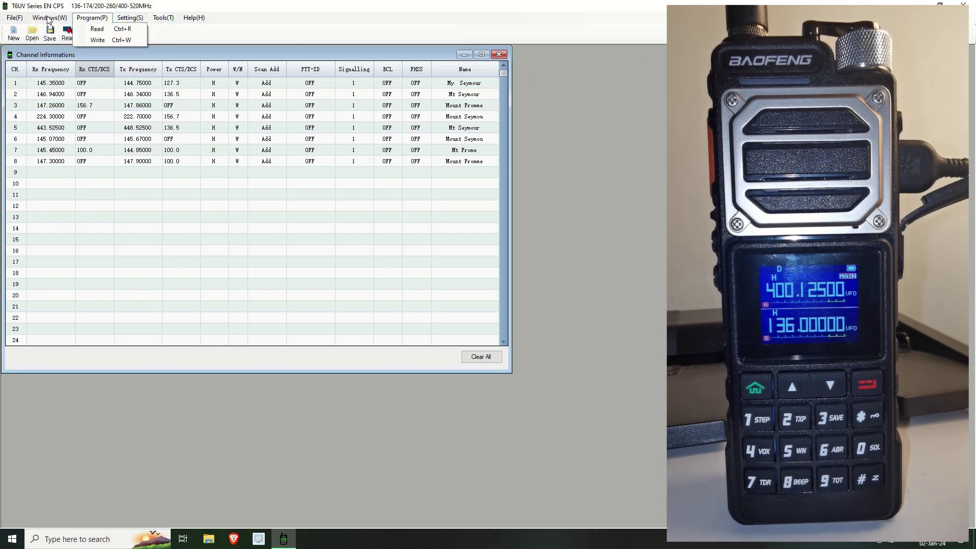
pyautogui.moveTo(48, 19)
pyautogui.click(56, 49)
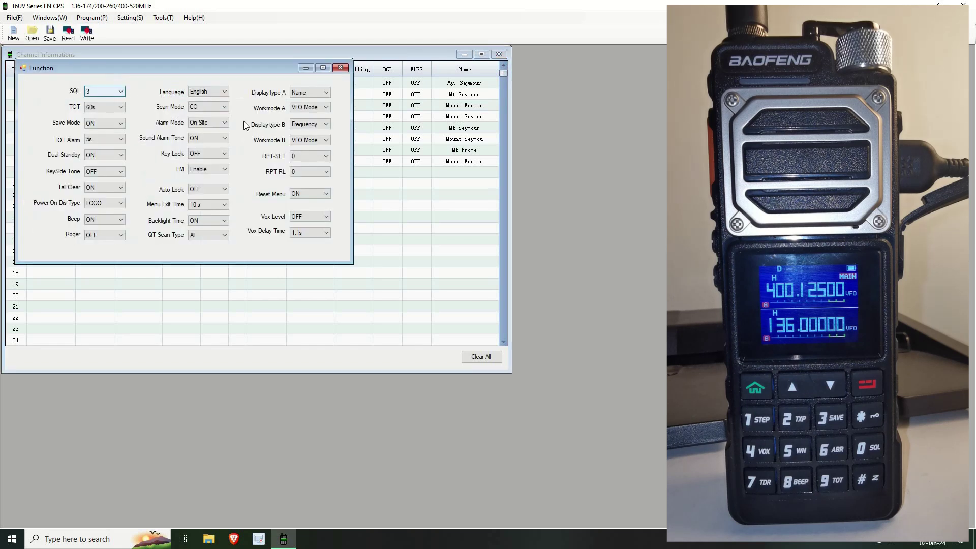
pyautogui.click(340, 69)
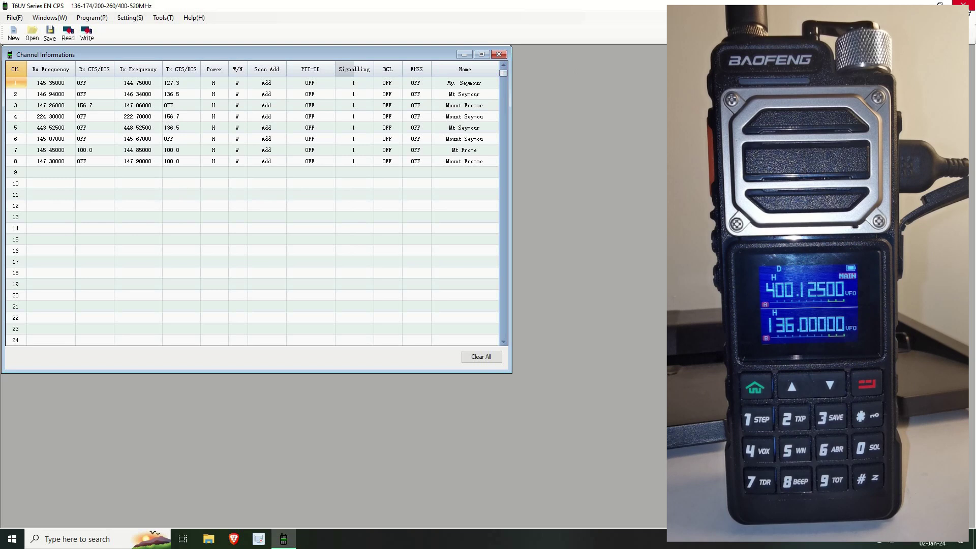
# Step: Close the CPS software, open CHIRP and download the data from the Baofeng UV-17Pro over COM3
pyautogui.click(963, 5)
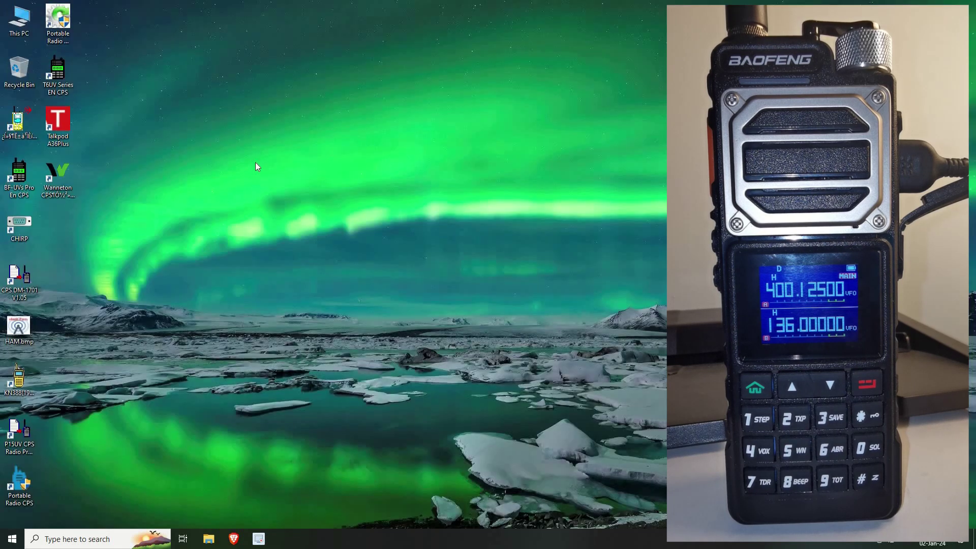
pyautogui.doubleClick(26, 223)
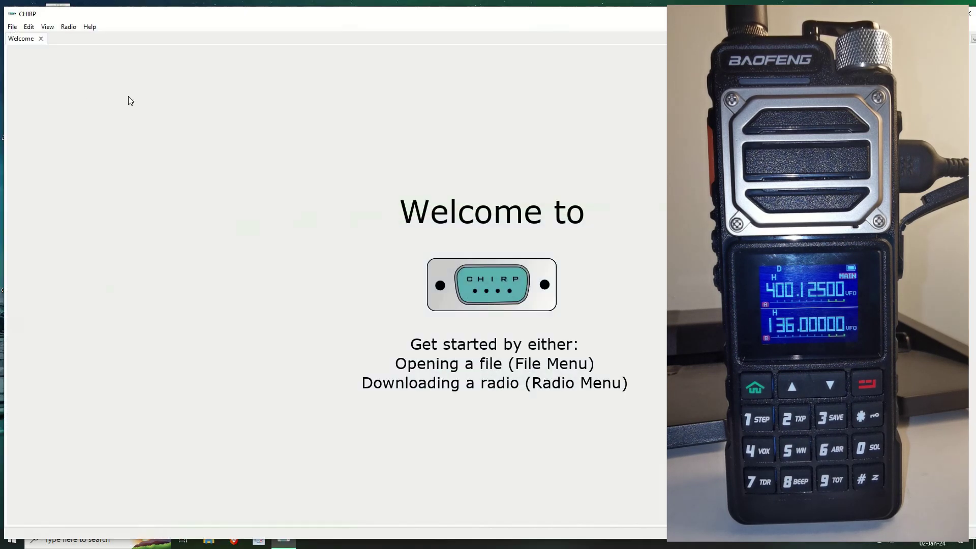
pyautogui.click(68, 26)
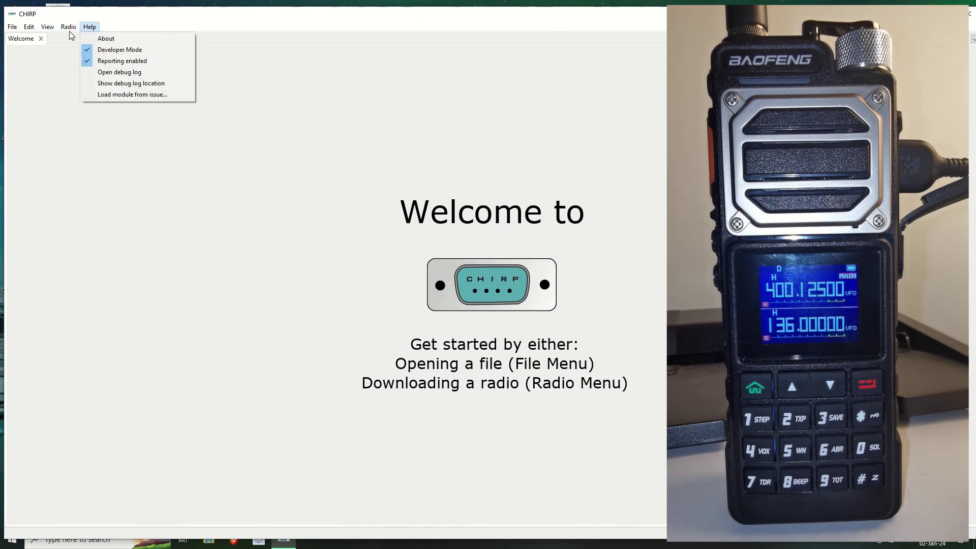
pyautogui.click(81, 40)
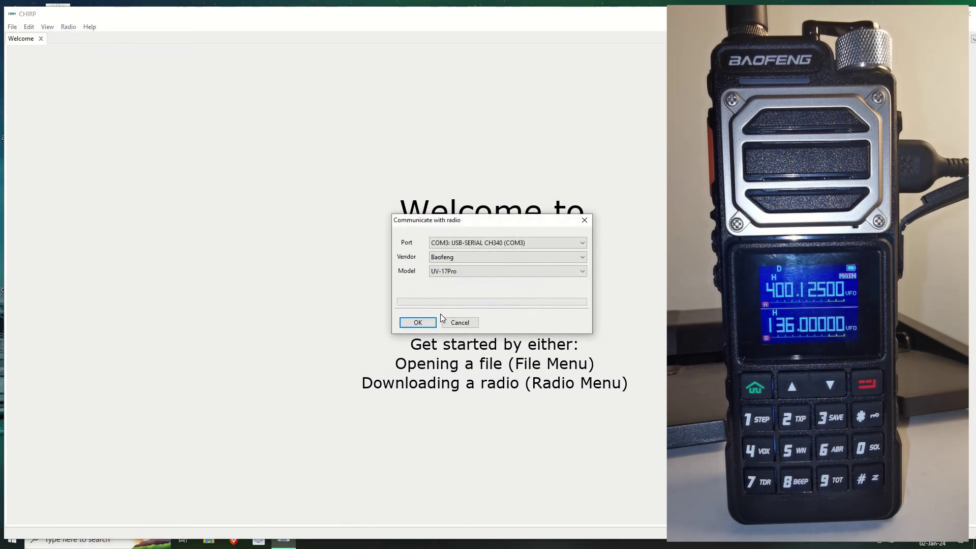
pyautogui.click(416, 323)
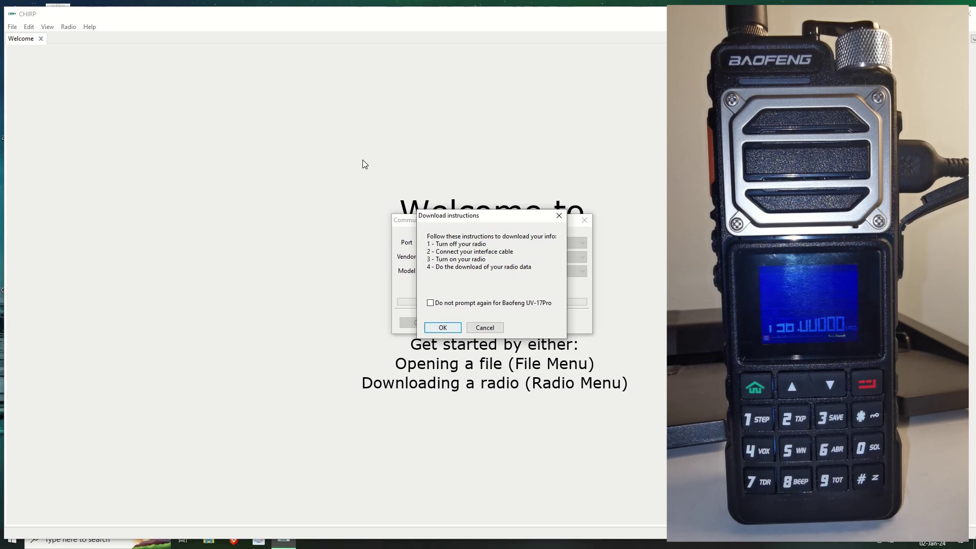
pyautogui.press('Return')
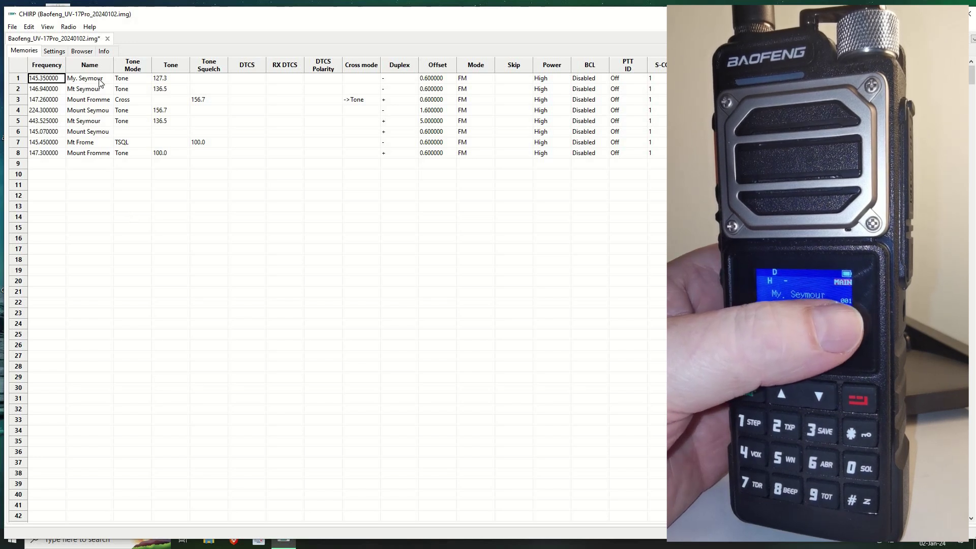
# Step: Try to change memory 3, Mount Fromme, from Cross to the Tone mode and choose its transmit tone
pyautogui.click(179, 81)
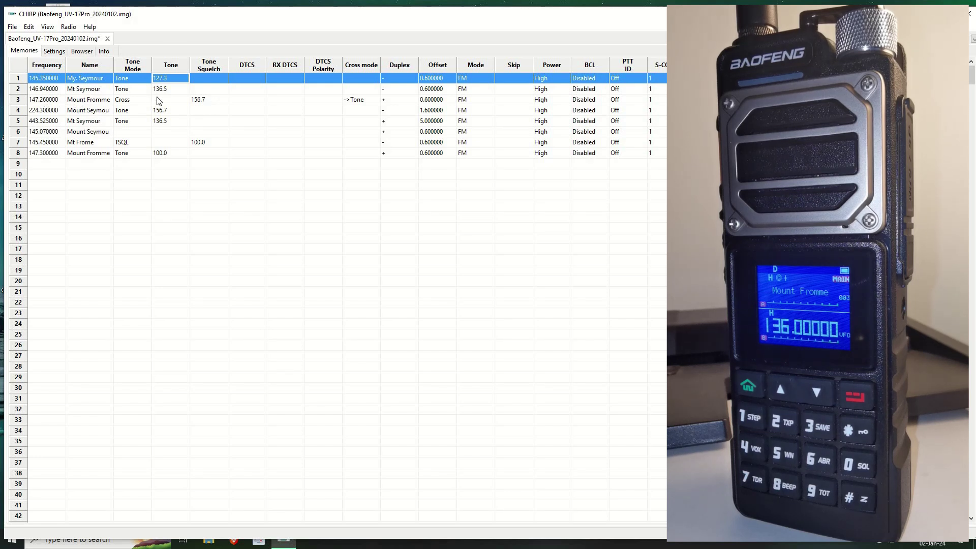
pyautogui.click(138, 103)
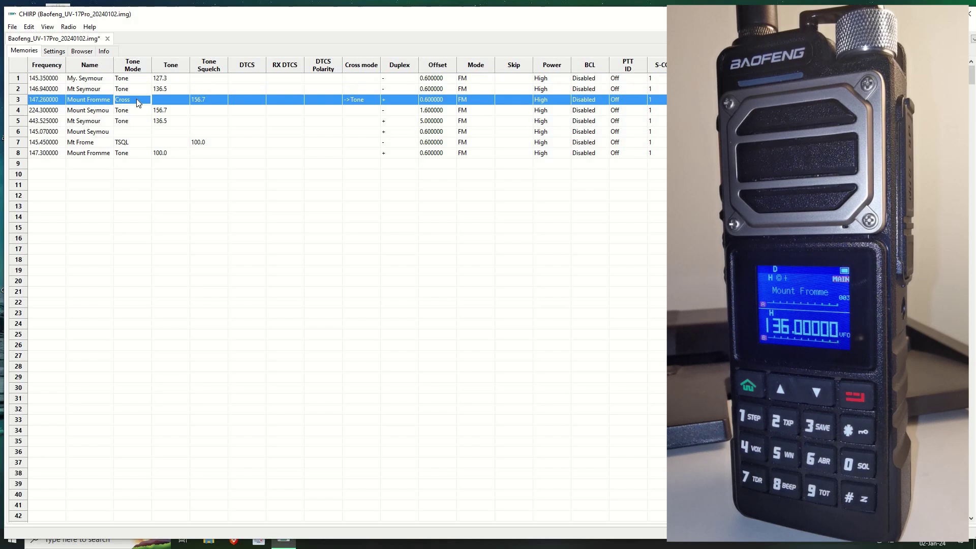
pyautogui.click(139, 103)
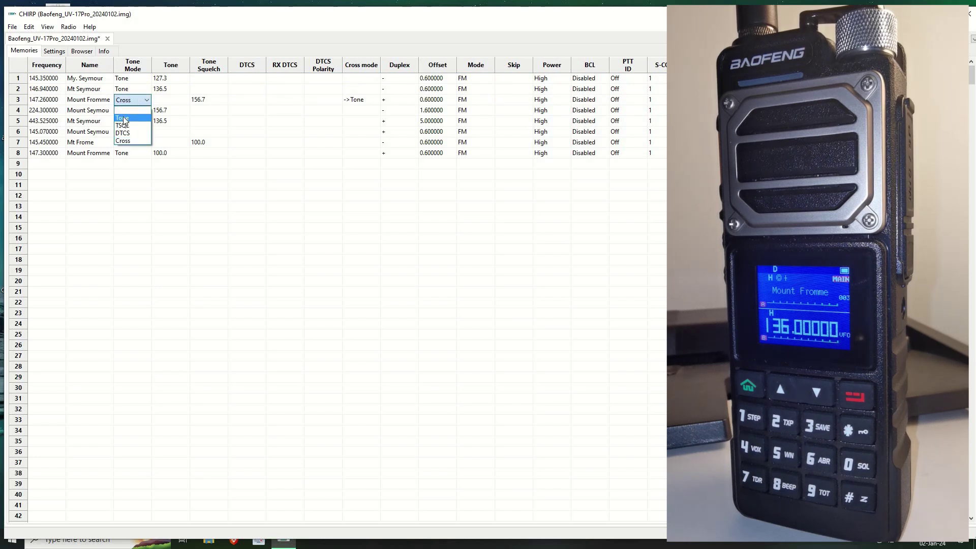
pyautogui.click(124, 119)
pyautogui.click(170, 102)
pyautogui.click(170, 102)
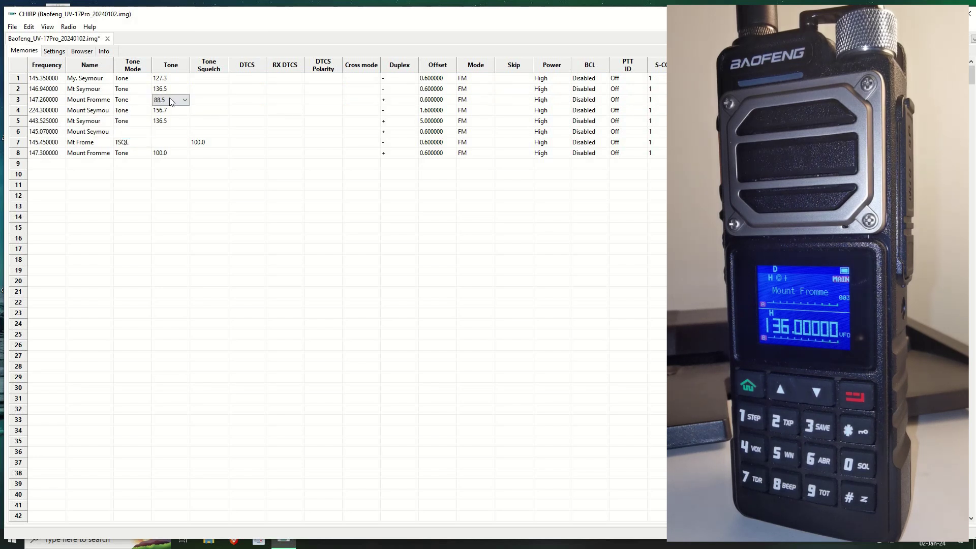
pyautogui.click(172, 101)
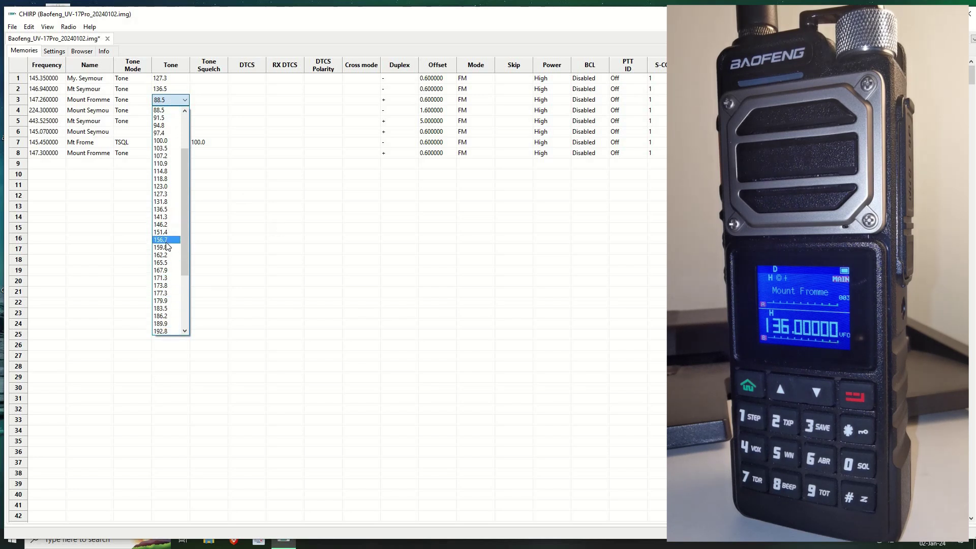
pyautogui.moveTo(261, 249); pyautogui.dragTo(259, 244)
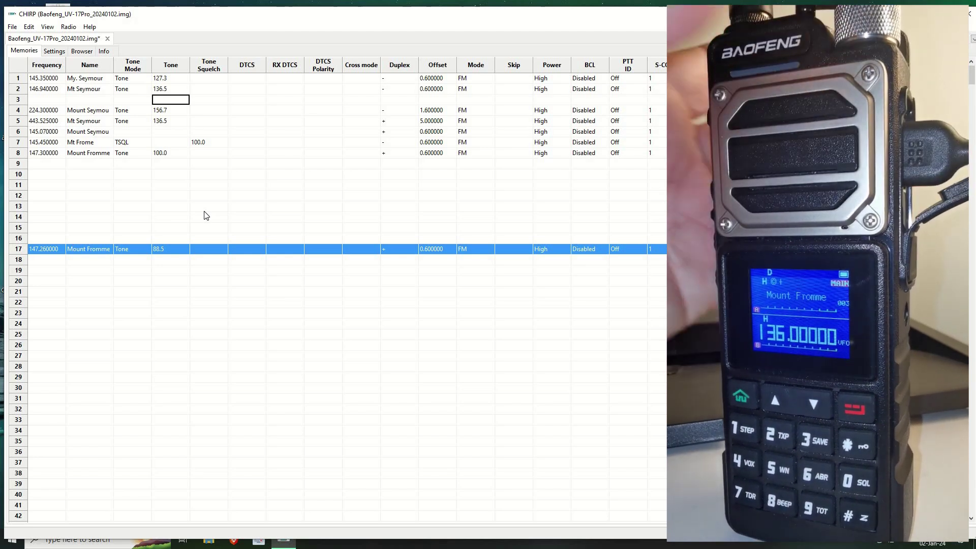
# Step: Download a fresh copy of the memories from the Baofeng UV-17Pro over COM3
pyautogui.click(67, 28)
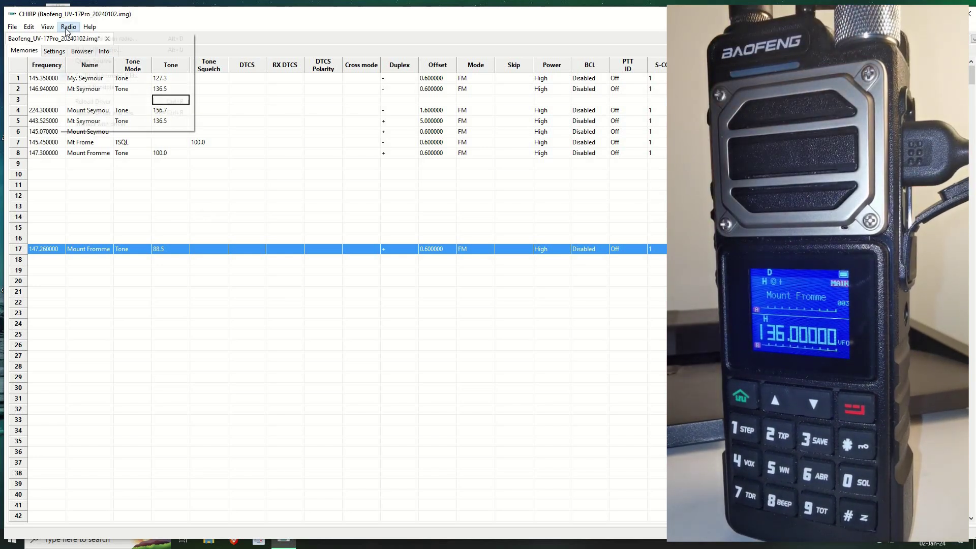
pyautogui.click(139, 43)
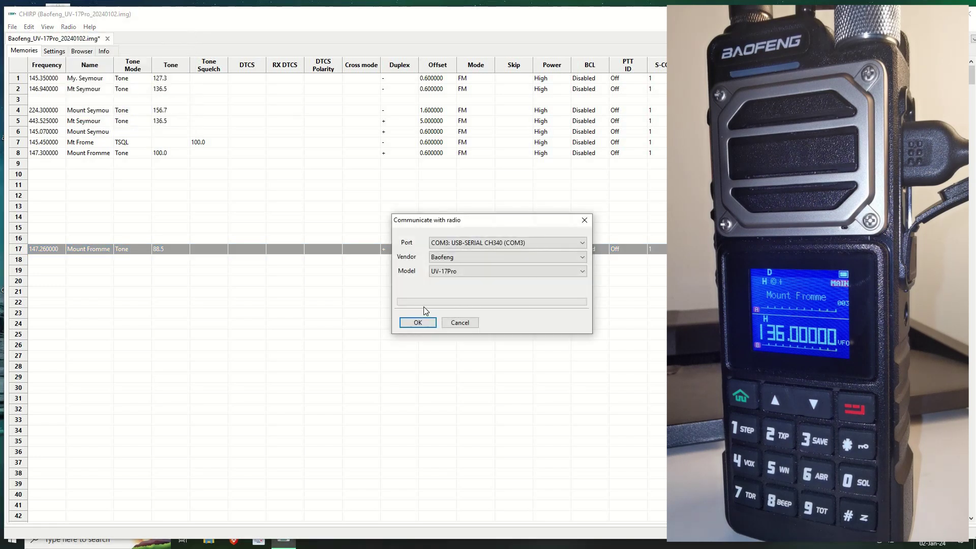
pyautogui.click(414, 323)
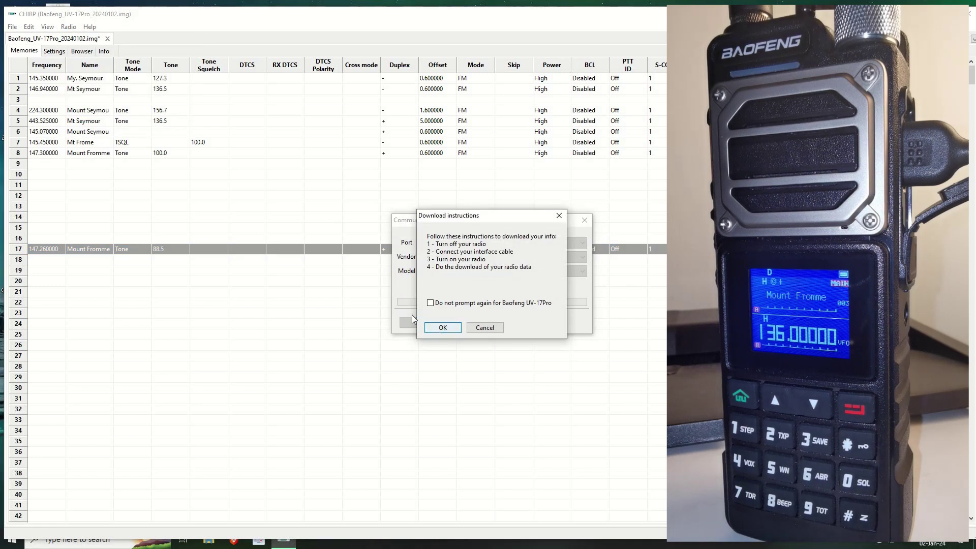
pyautogui.click(441, 328)
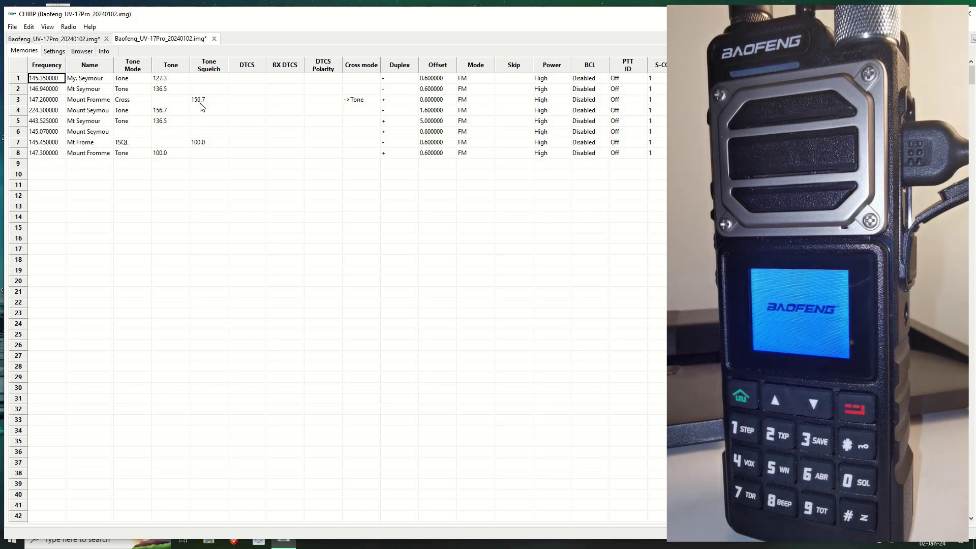
# Step: In the fresh download, set memory 3 (Mount Fromme) to tone mode Tone with a tone of 156.7
pyautogui.click(130, 100)
pyautogui.click(130, 100)
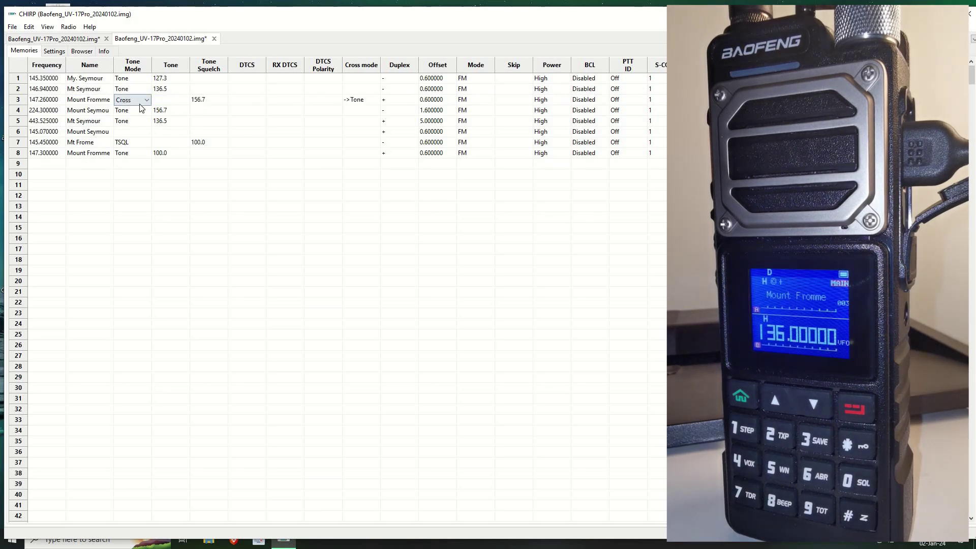
pyautogui.click(131, 100)
pyautogui.click(122, 118)
pyautogui.click(167, 100)
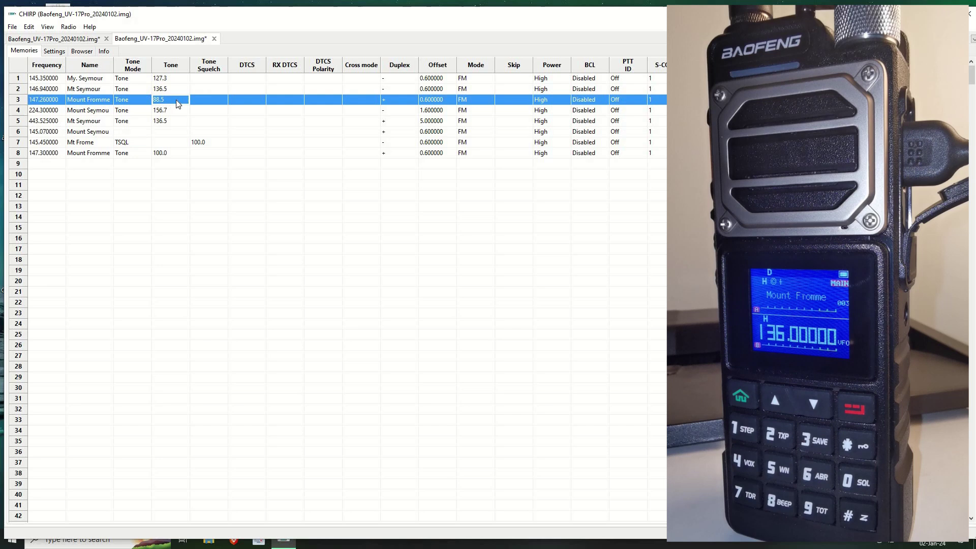
pyautogui.click(168, 100)
pyautogui.click(185, 99)
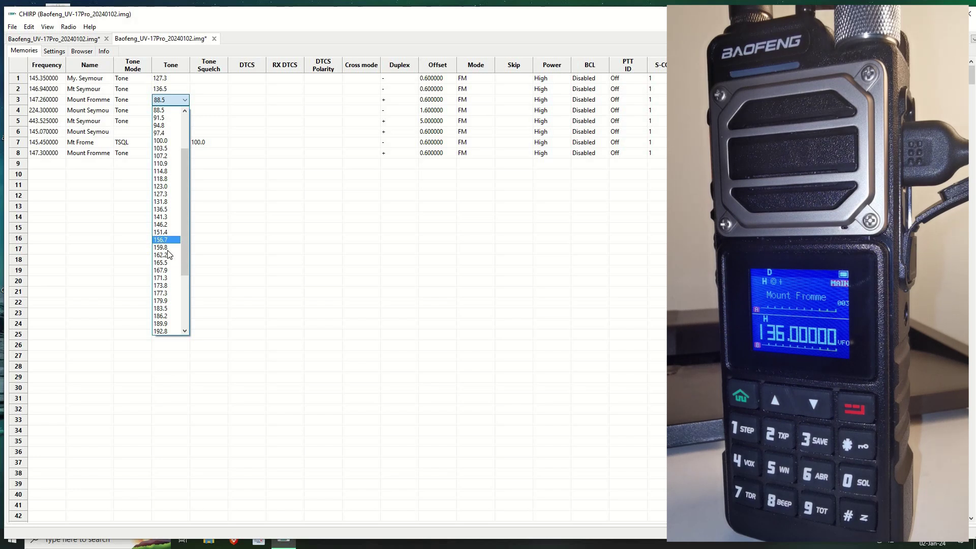
pyautogui.click(160, 239)
pyautogui.click(286, 281)
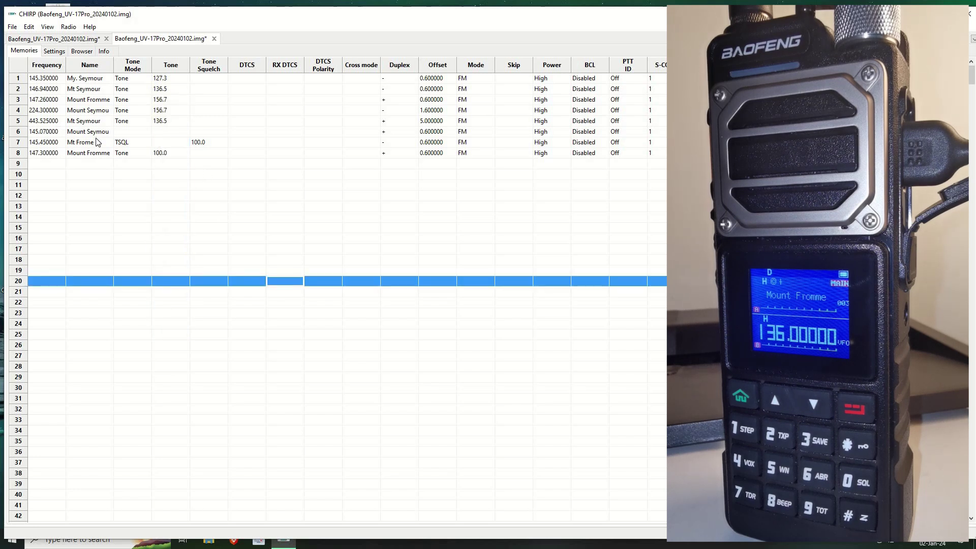
# Step: Upload the edited memories to the UV-17Pro over COM3 and close CHIRP without saving the image
pyautogui.click(69, 27)
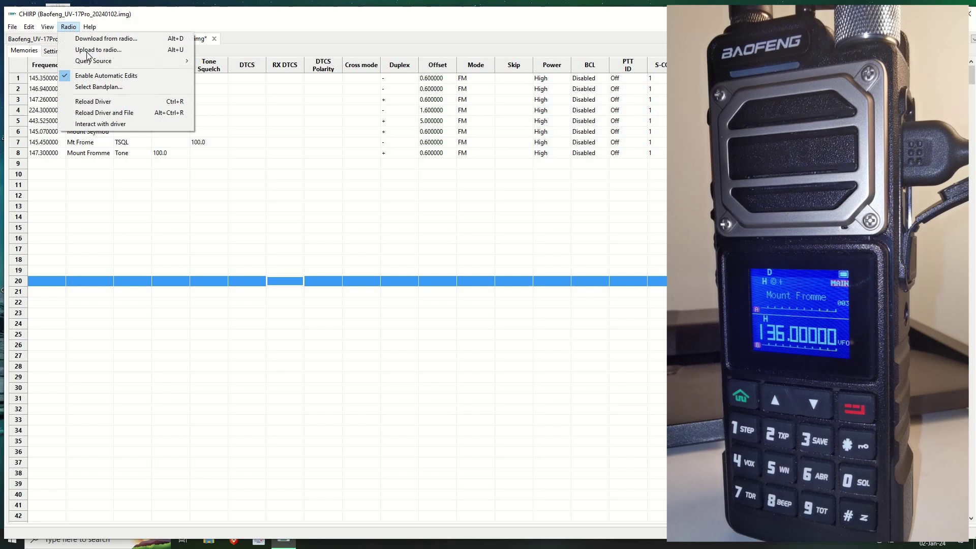
pyautogui.press('Return')
pyautogui.click(417, 322)
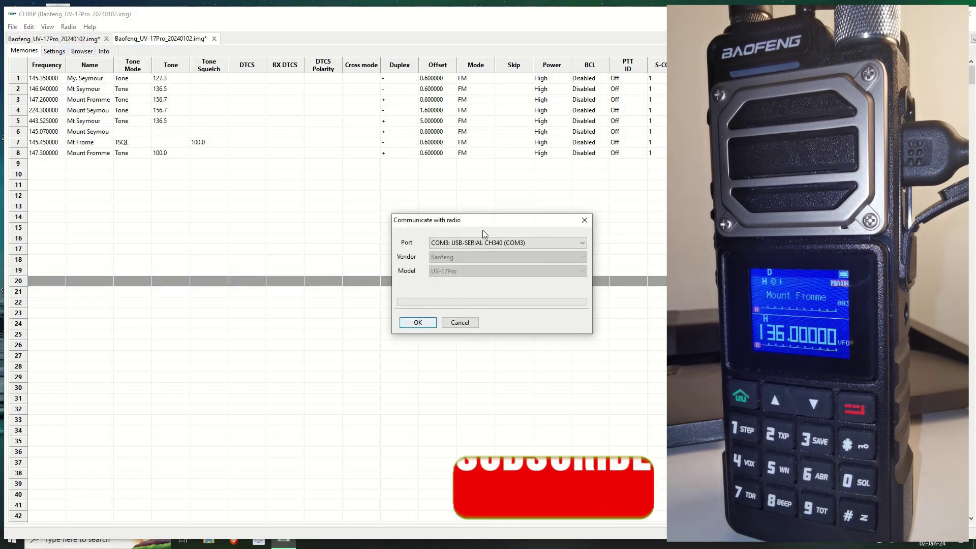
pyautogui.click(441, 331)
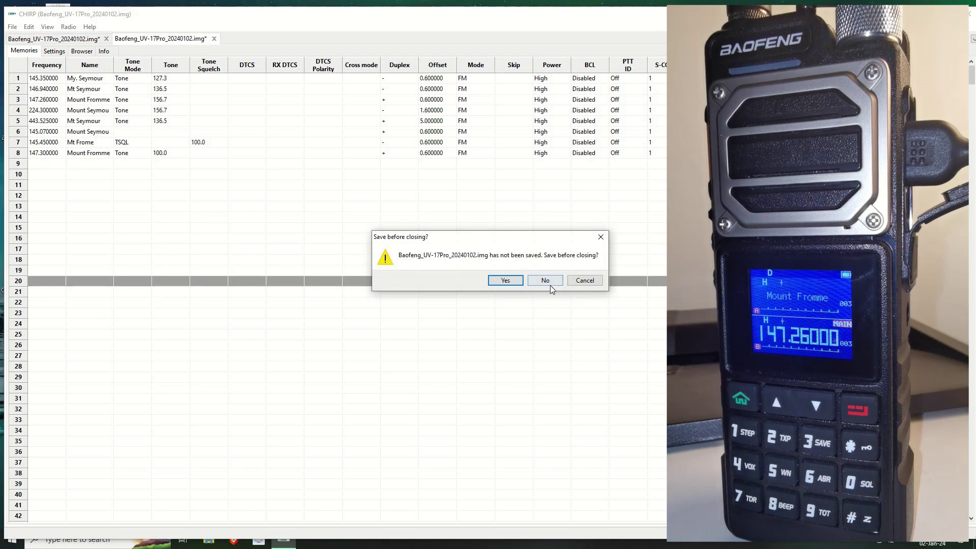
pyautogui.click(546, 281)
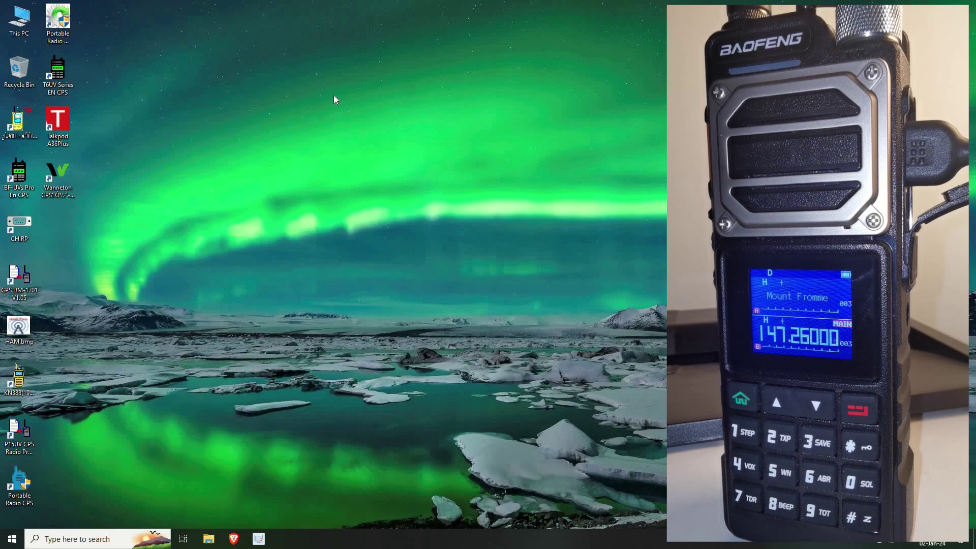
# Step: Open the T6UV Series EN CPS software, select the radio's COM port and read the channel data from the radio
pyautogui.doubleClick(49, 74)
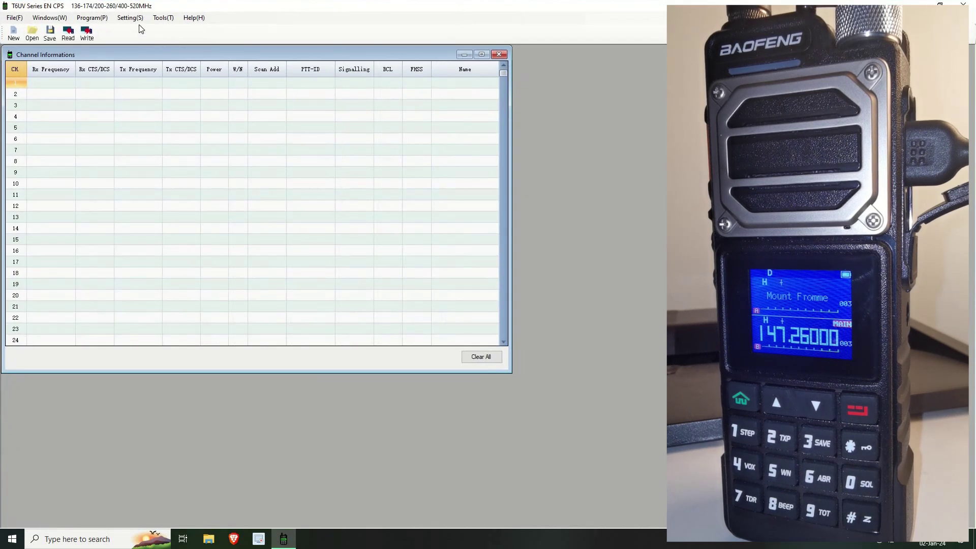
pyautogui.click(130, 18)
pyautogui.moveTo(145, 32)
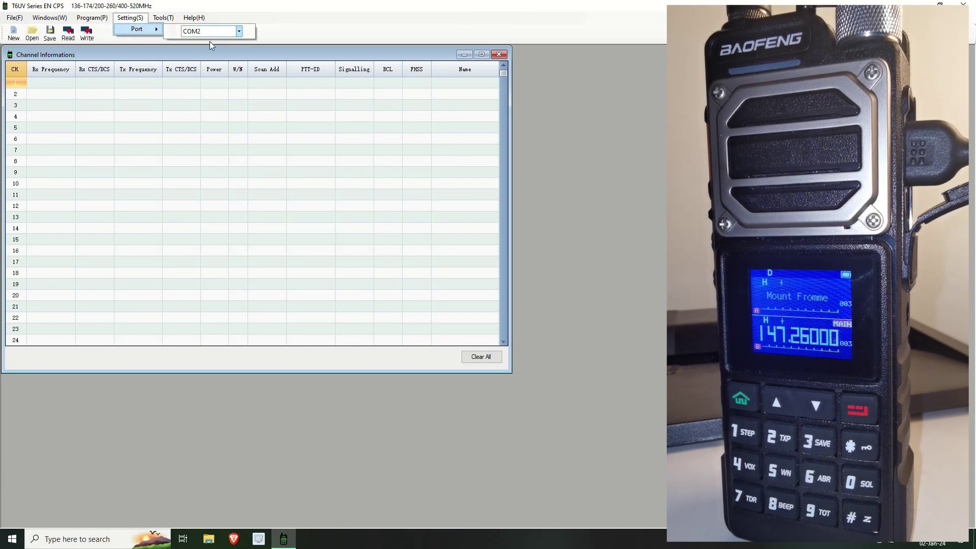
pyautogui.click(211, 32)
pyautogui.click(206, 42)
pyautogui.click(66, 37)
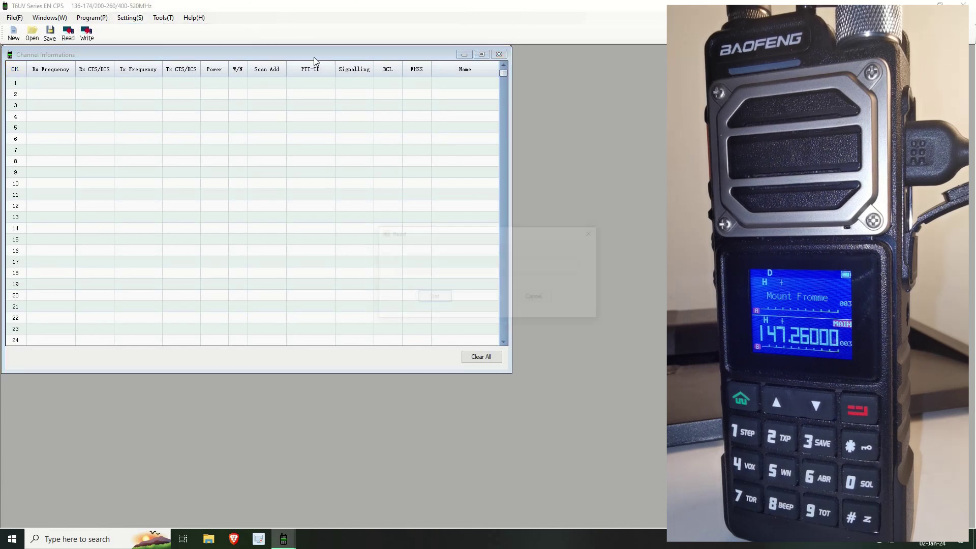
pyautogui.click(432, 299)
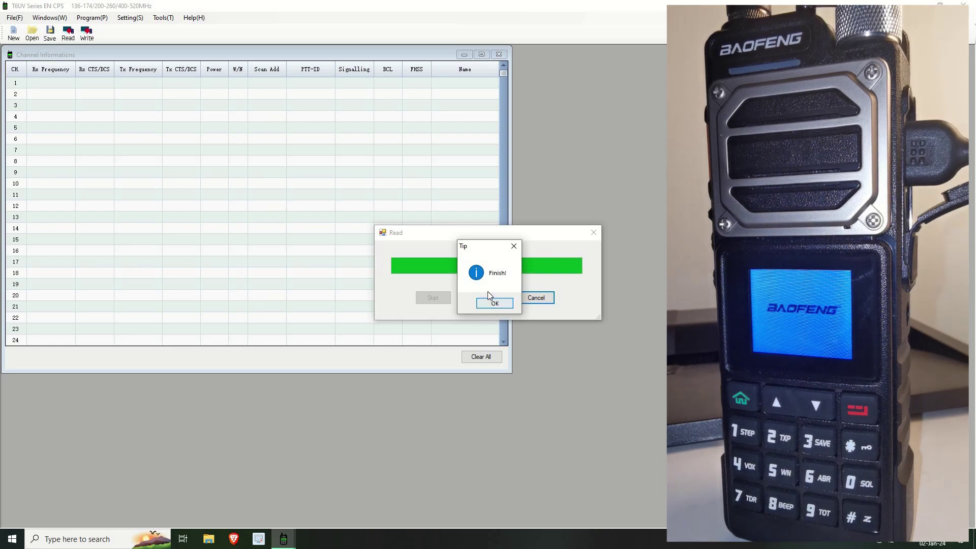
pyautogui.click(489, 301)
# Step: Open the Function settings and examine the Display type A options, keeping Name selected
pyautogui.click(49, 17)
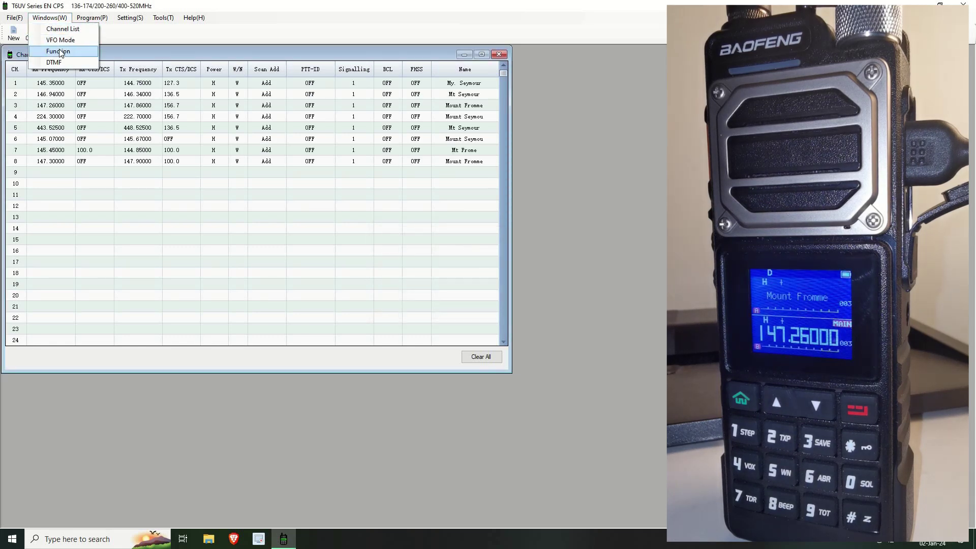
pyautogui.click(60, 51)
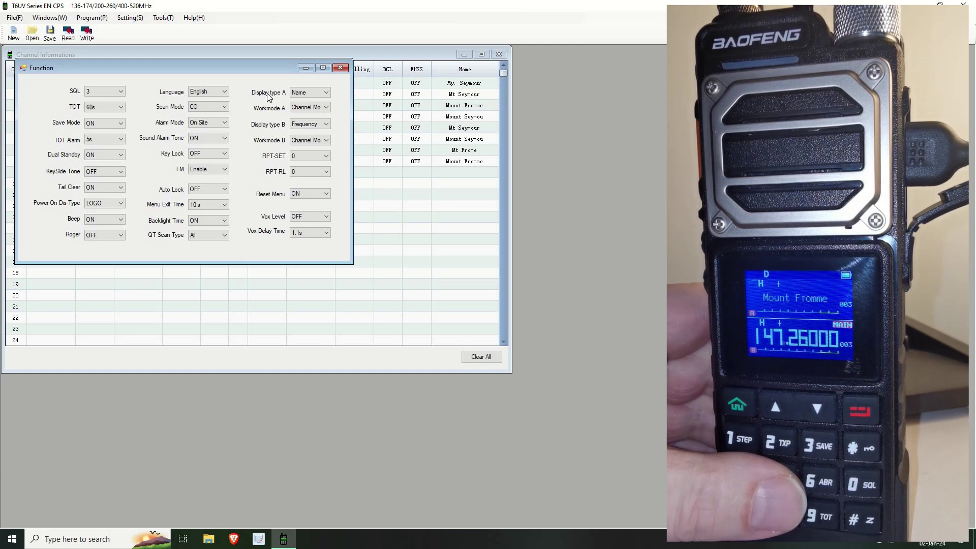
pyautogui.click(326, 93)
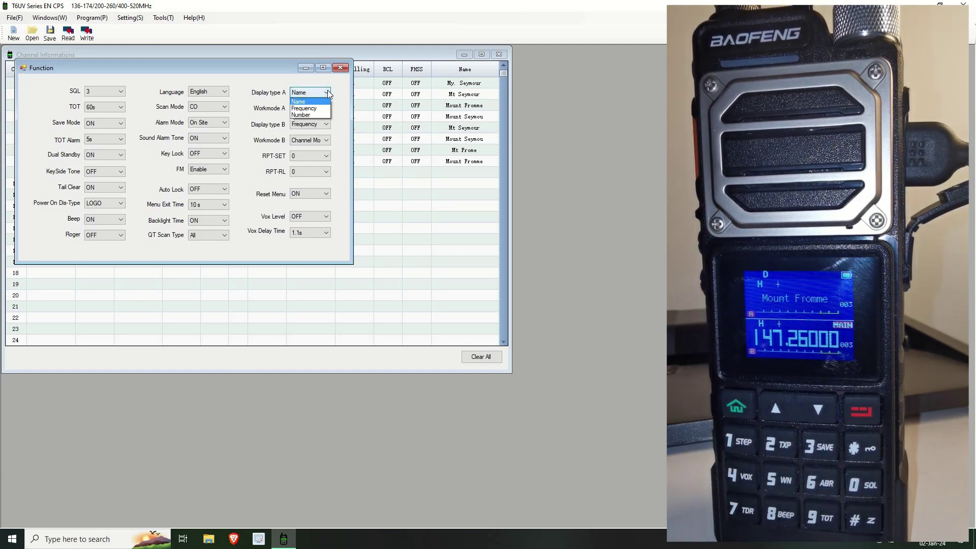
pyautogui.click(300, 101)
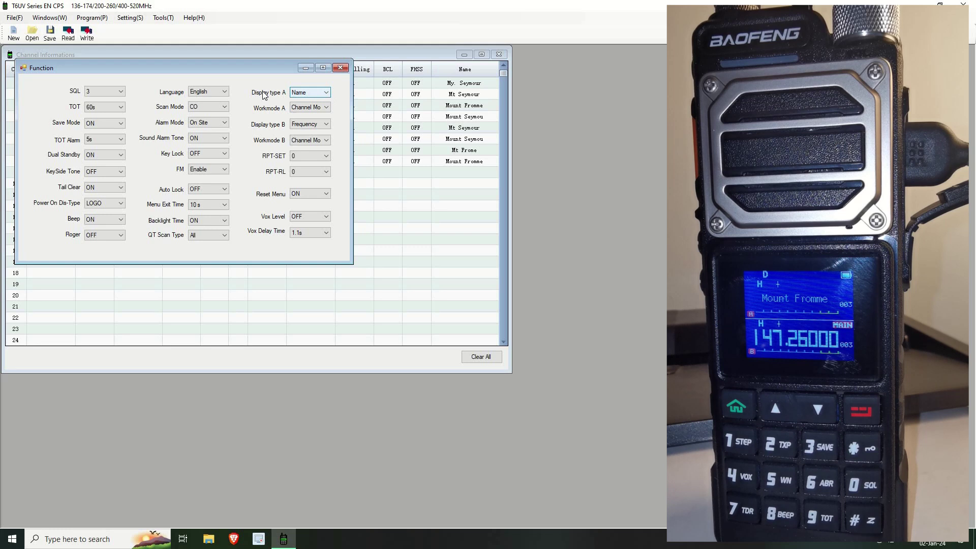
pyautogui.click(311, 94)
pyautogui.click(347, 100)
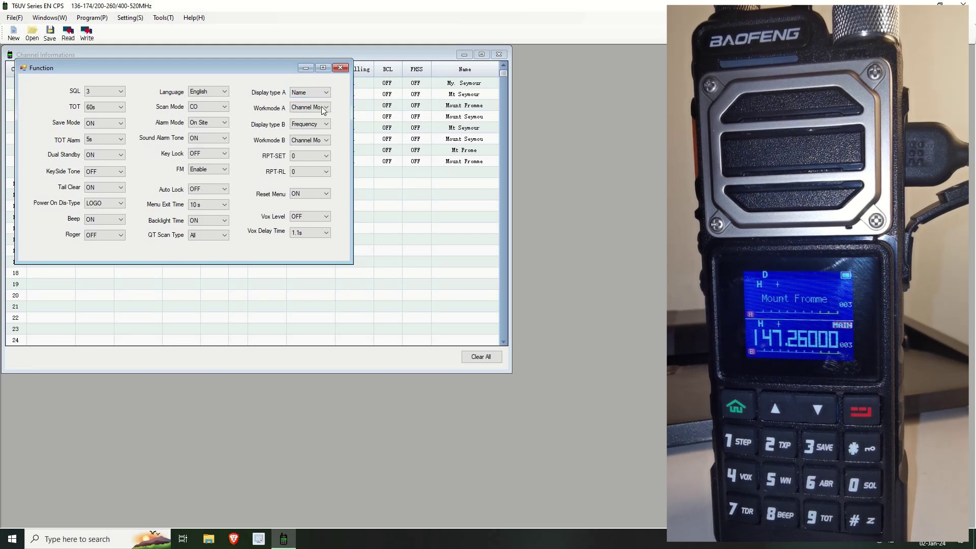
# Step: Examine the available options for Workmode A and Workmode B without changing either setting
pyautogui.click(323, 109)
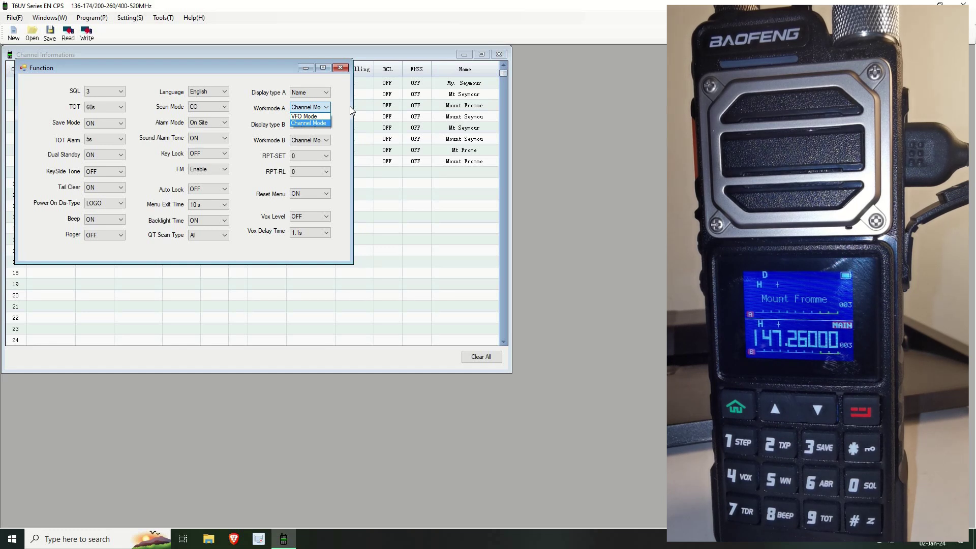
pyautogui.click(339, 100)
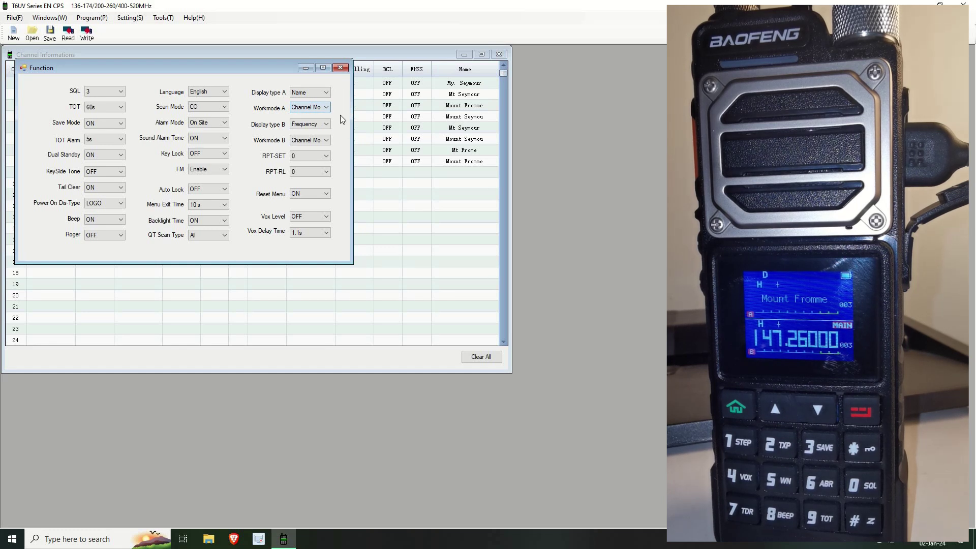
pyautogui.click(326, 140)
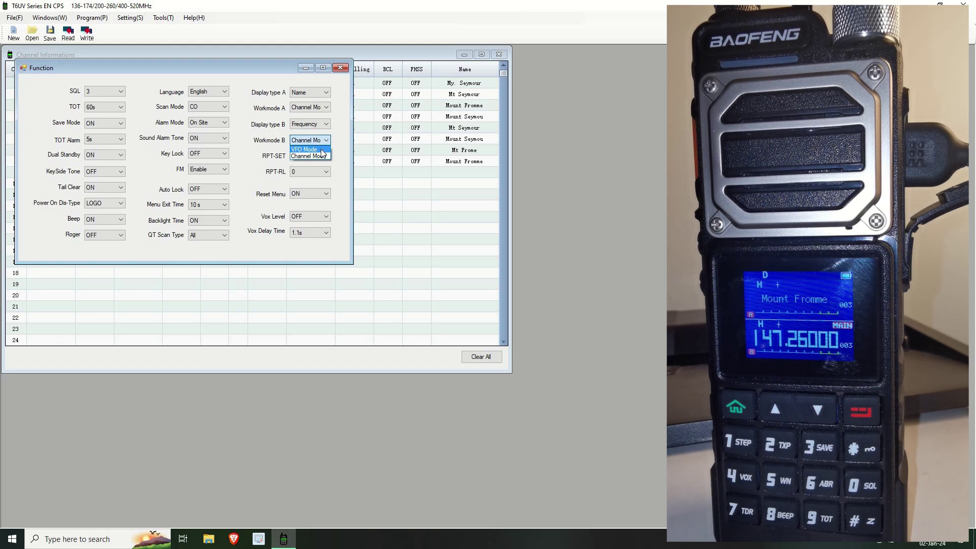
pyautogui.click(338, 135)
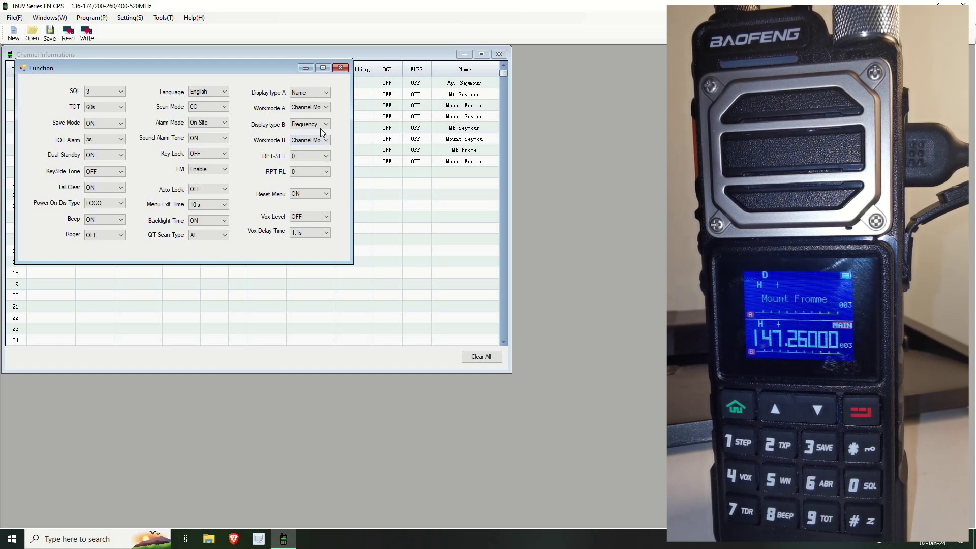